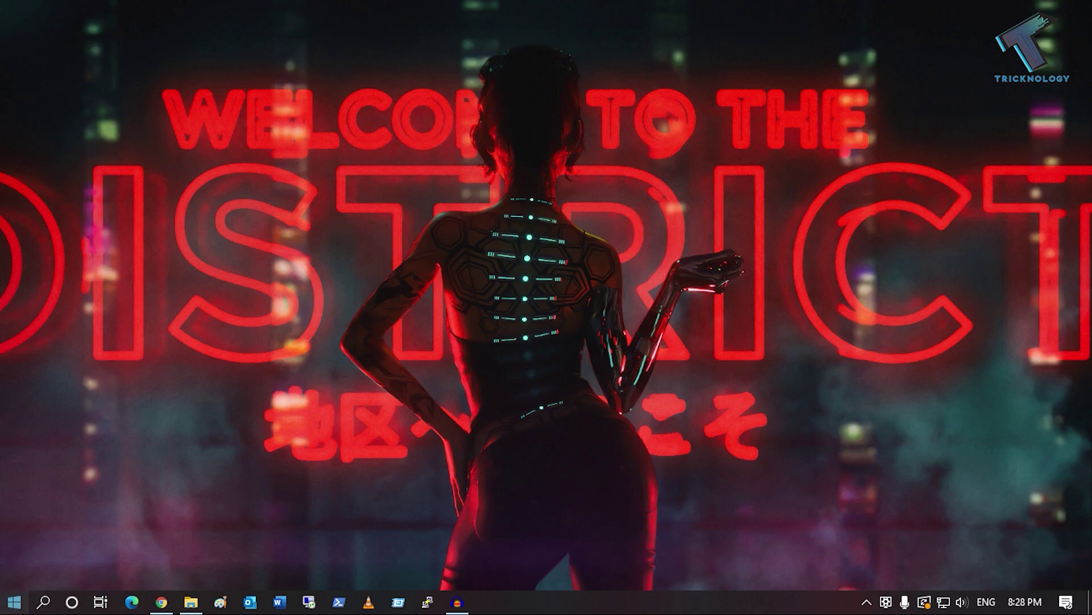
- From the Start menu, go to Settings > Update & Security > Troubleshoot
{"action": "left_click", "coordinate": [15, 602]}
{"action": "mouse_move", "coordinate": [23, 540]}
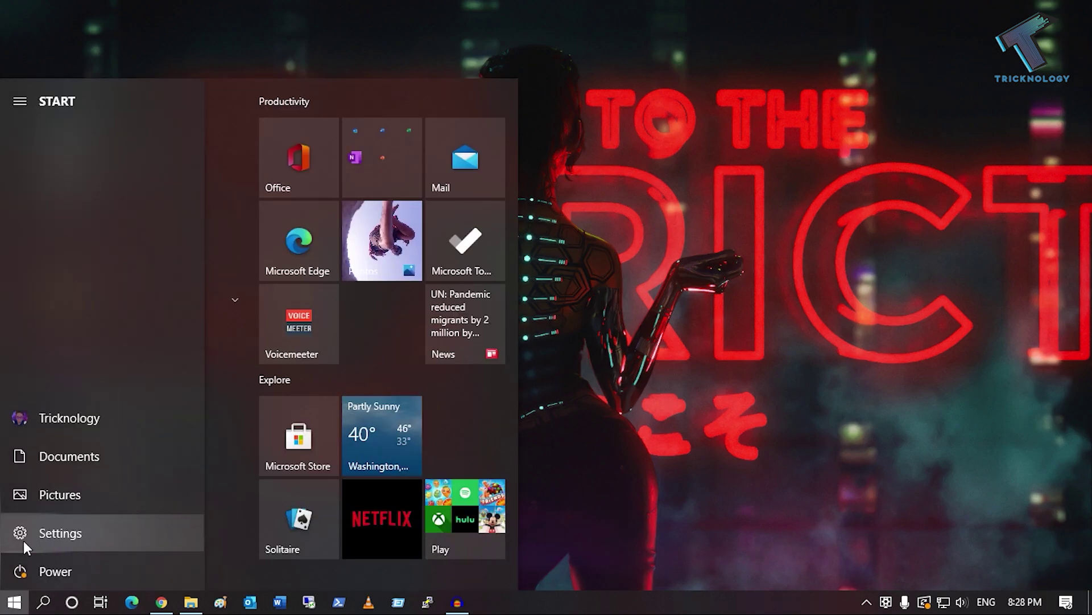
{"action": "left_click", "coordinate": [39, 532]}
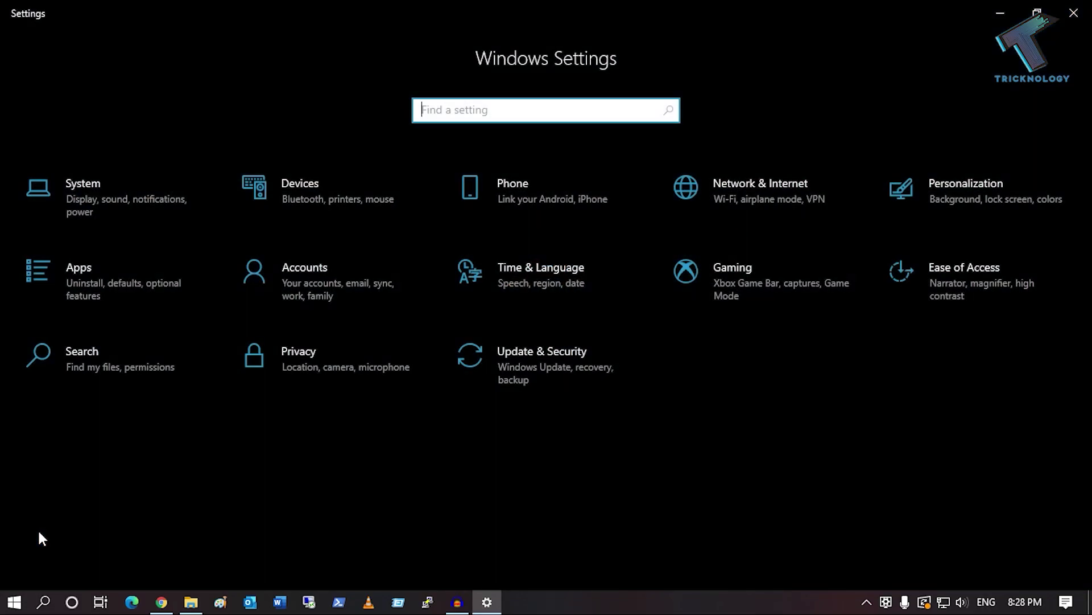
{"action": "left_click", "coordinate": [547, 359]}
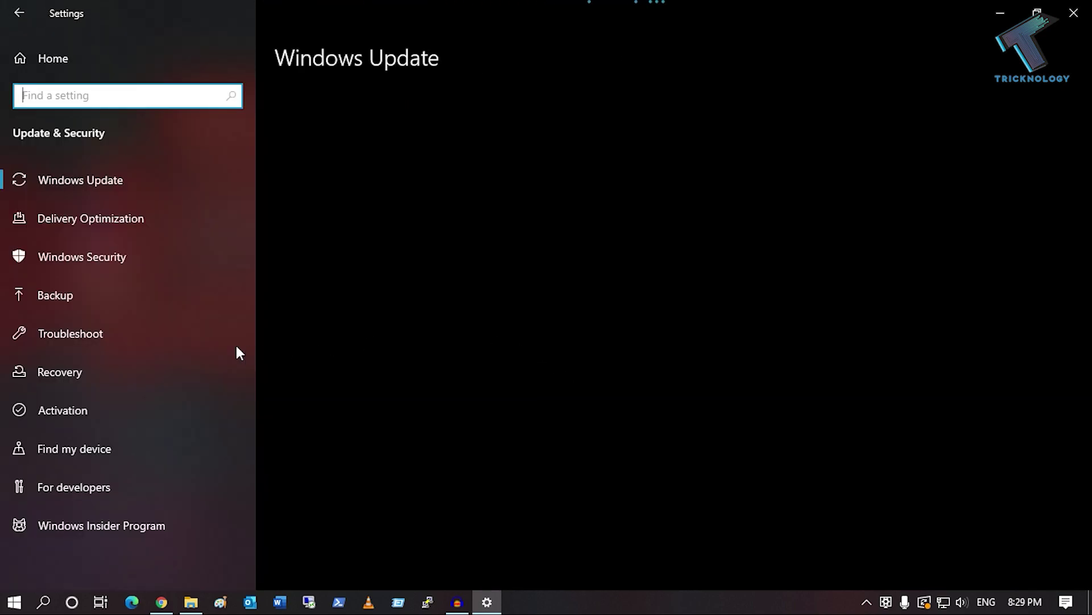
{"action": "left_click", "coordinate": [169, 340]}
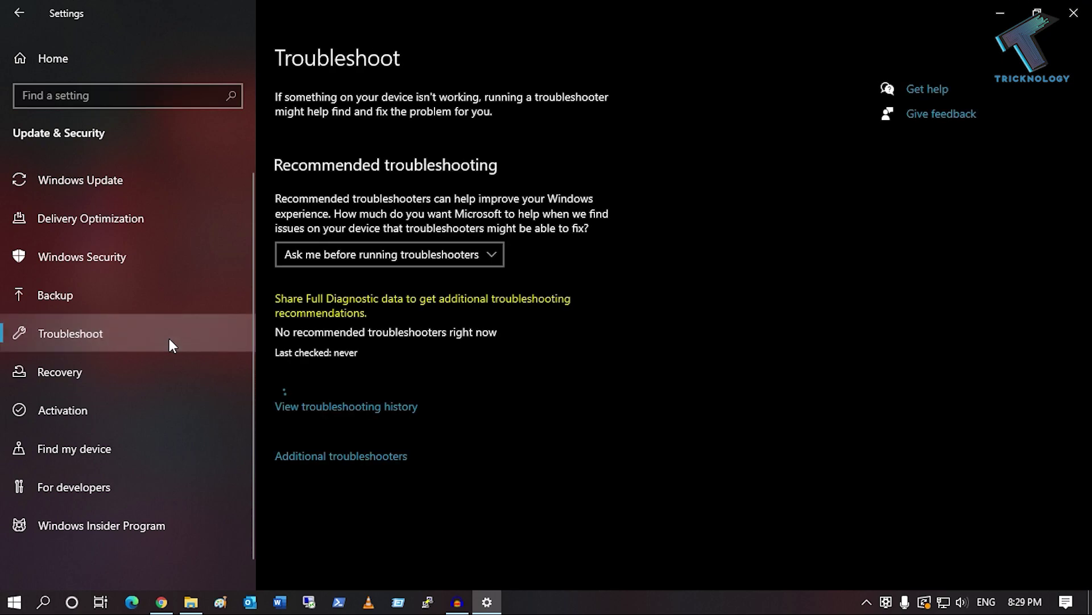
- Run the Internet Connections troubleshooter on the internet connection and close it when it finds no problem
{"action": "left_click", "coordinate": [368, 458]}
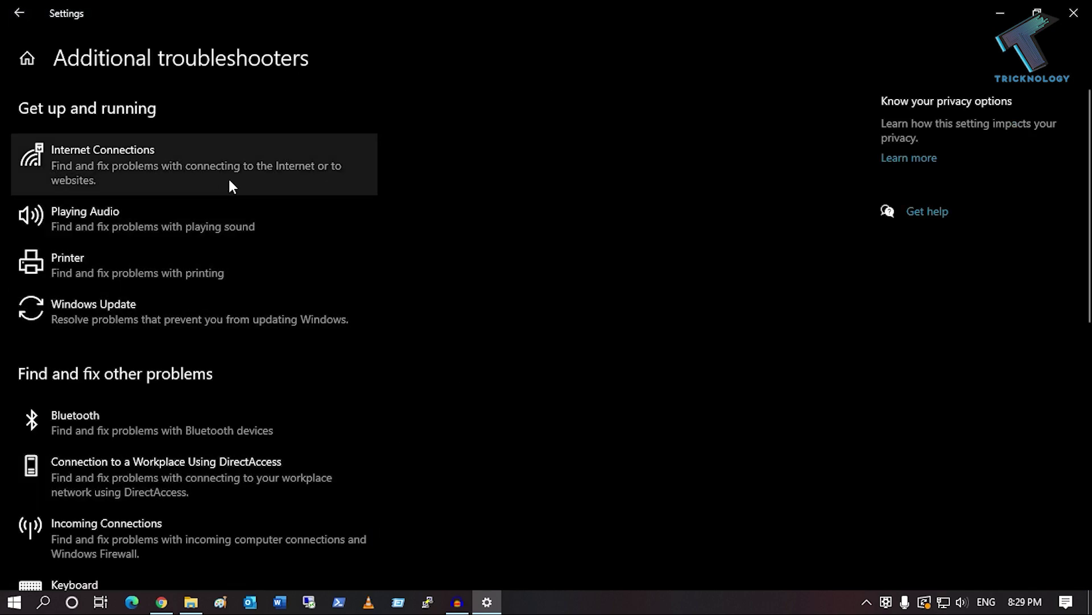
{"action": "left_click", "coordinate": [251, 183]}
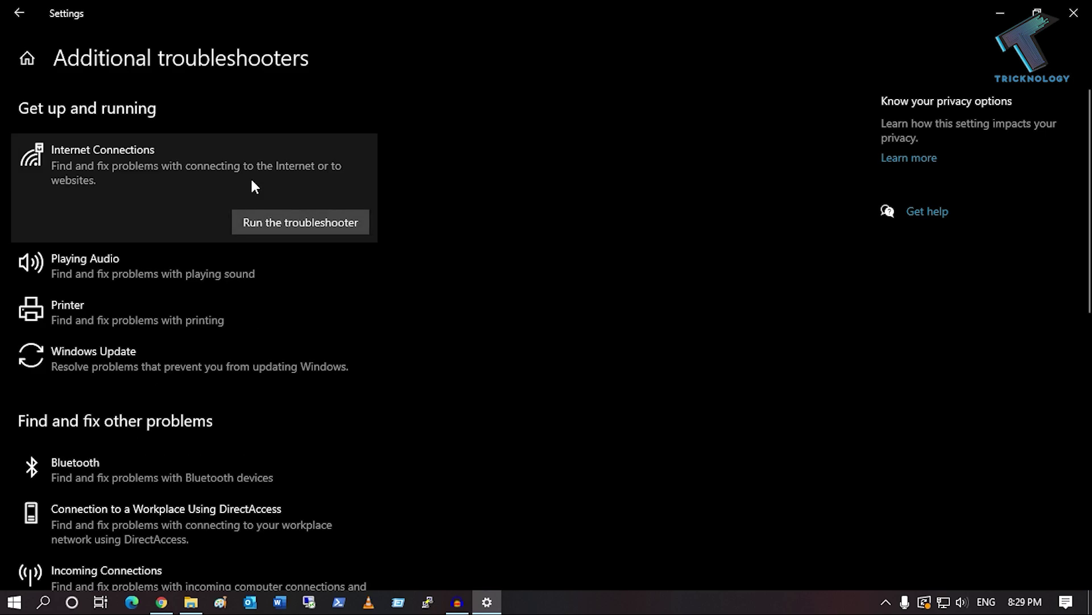
{"action": "left_click", "coordinate": [310, 226]}
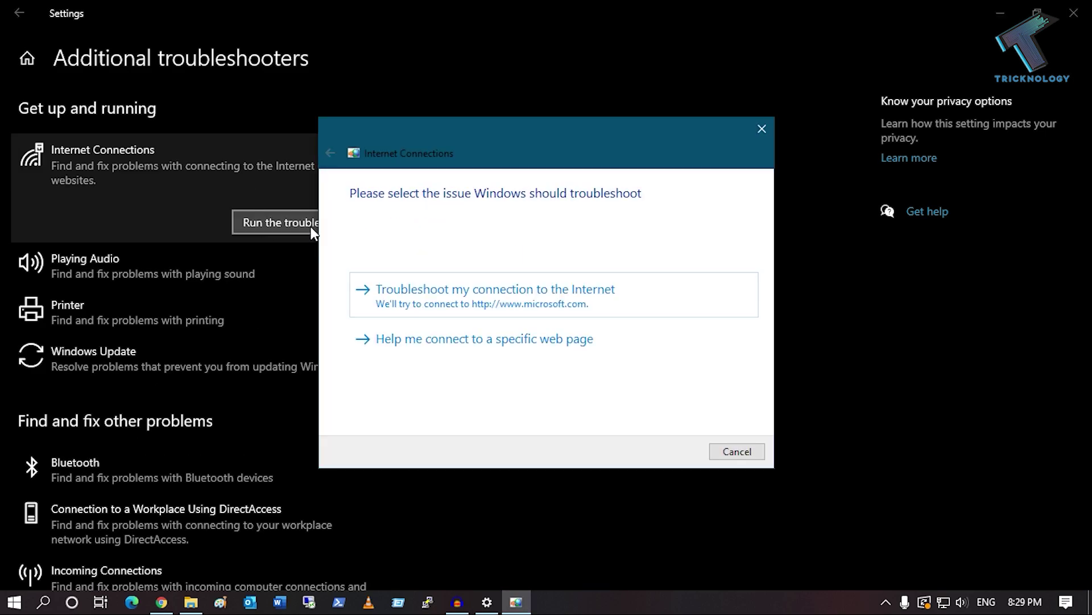
{"action": "left_click", "coordinate": [592, 297]}
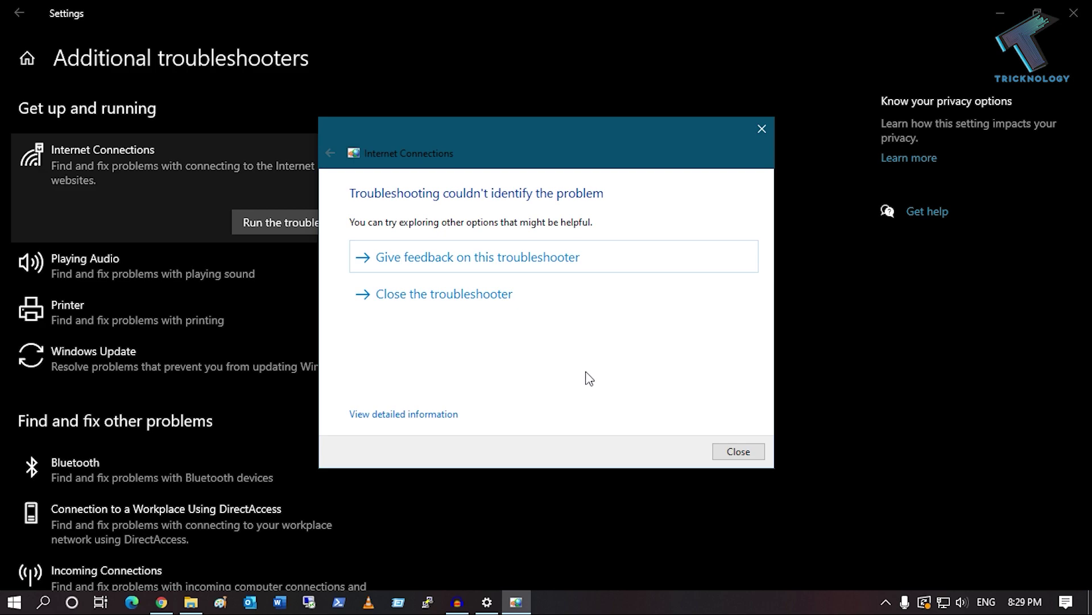
{"action": "left_click", "coordinate": [735, 452]}
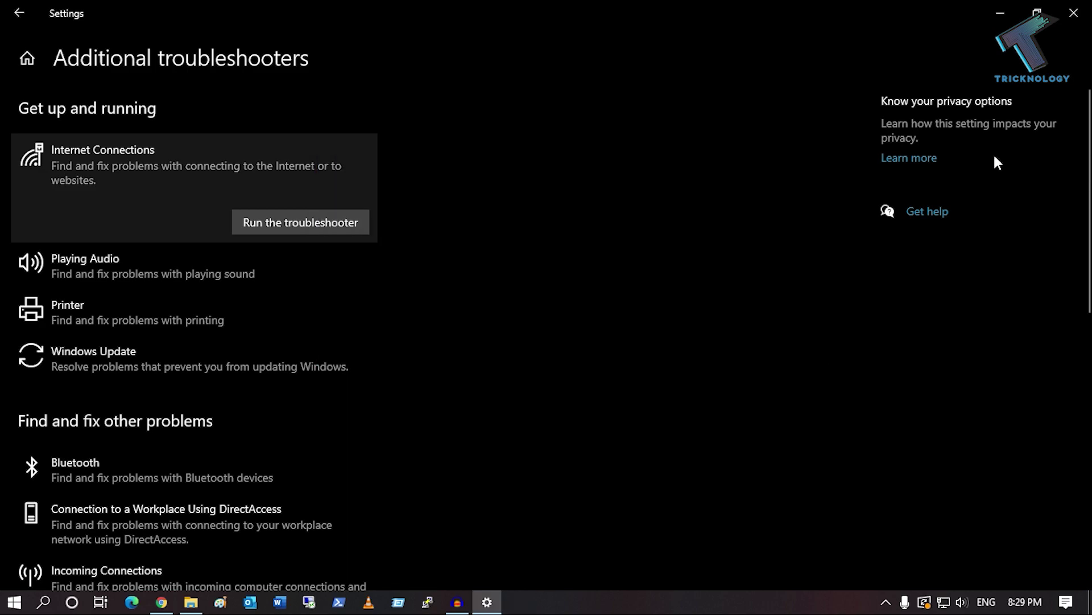
- Close Settings and open Command Prompt from a cmd search, resizing its window
{"action": "left_click", "coordinate": [1074, 14]}
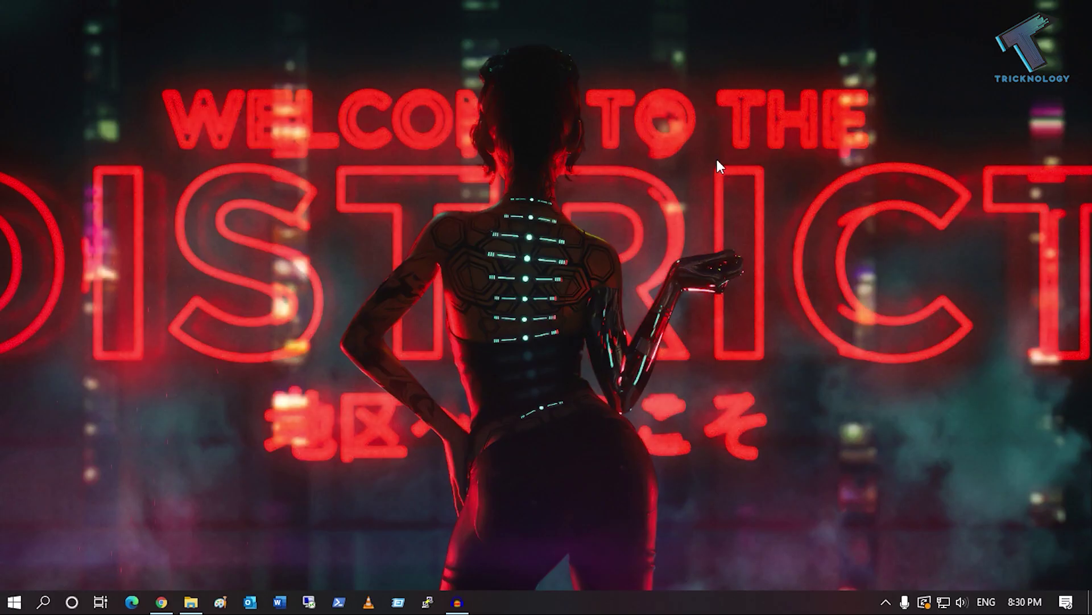
{"action": "left_click", "coordinate": [45, 603]}
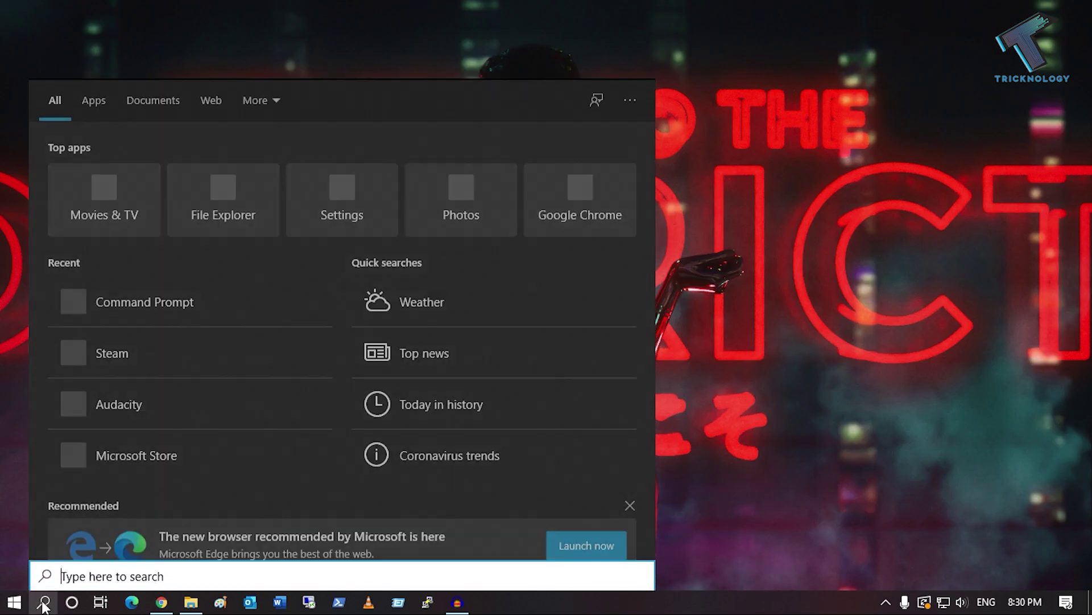
{"action": "type", "text": "cmd"}
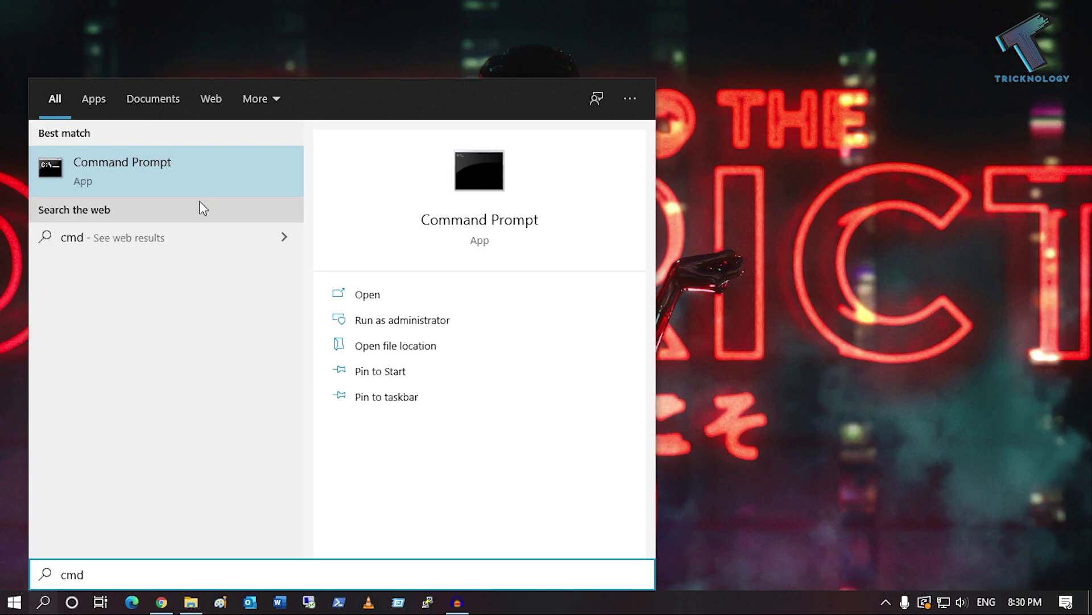
{"action": "left_click", "coordinate": [192, 173]}
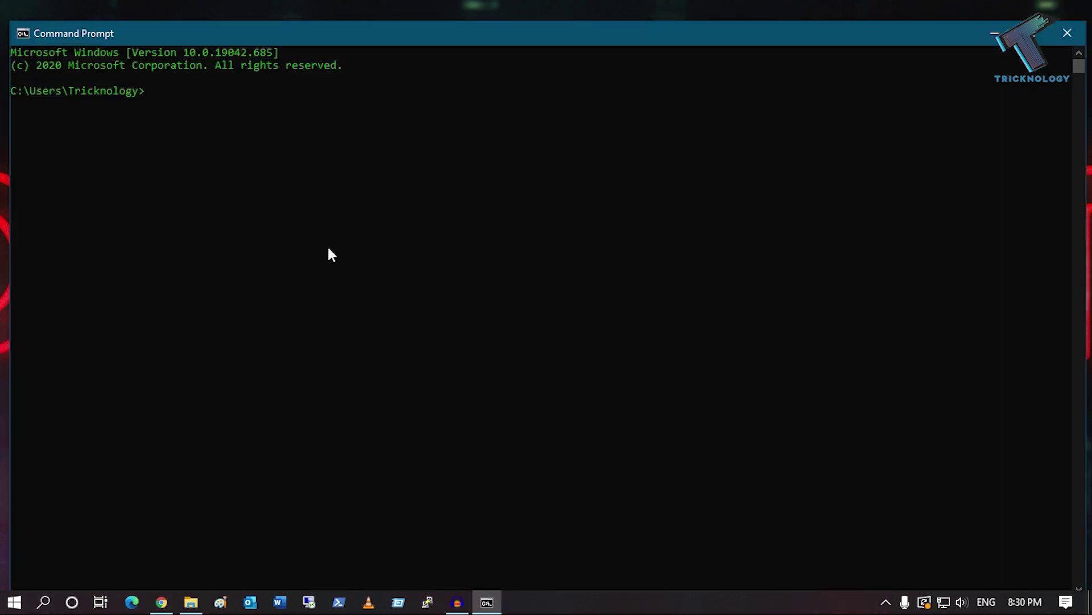
{"action": "scroll", "coordinate": [328, 248], "scroll_direction": "up", "scroll_amount": 4}
{"action": "left_click_drag", "start_coordinate": [11, 24], "coordinate": [158, 107]}
- Flush the DNS resolver cache with ipconfig /flushdns, then close Command Prompt
{"action": "type", "text": "ipconfig"}
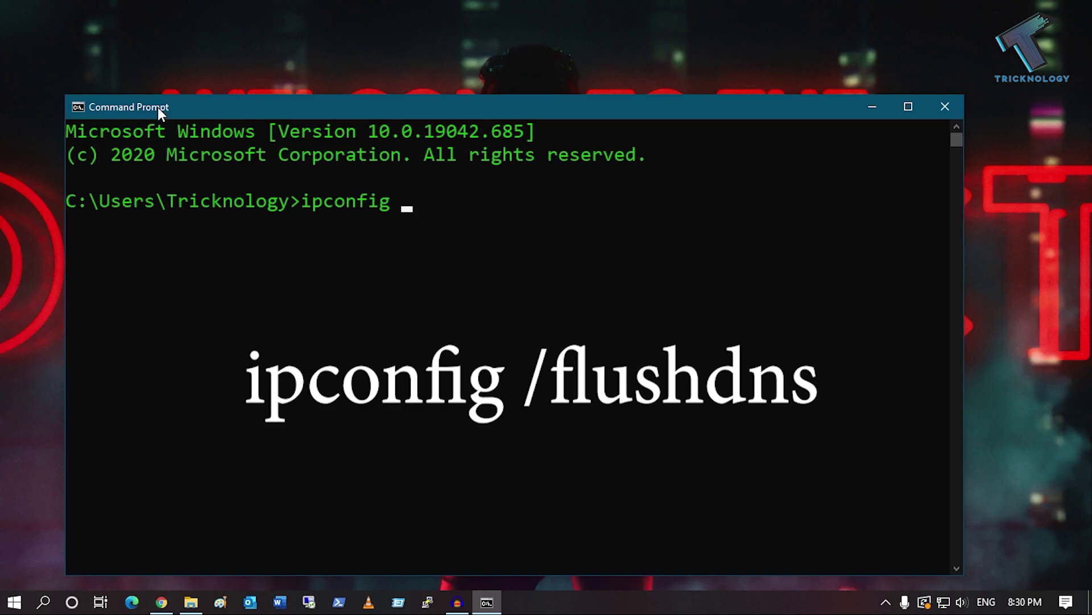
{"action": "type", "text": " /flu"}
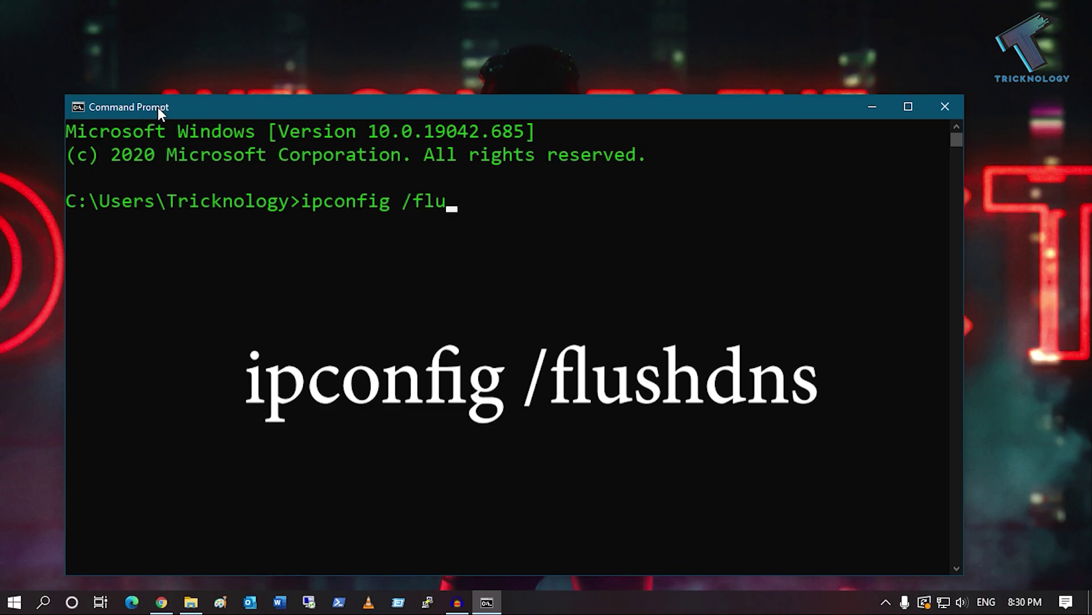
{"action": "type", "text": "shdns"}
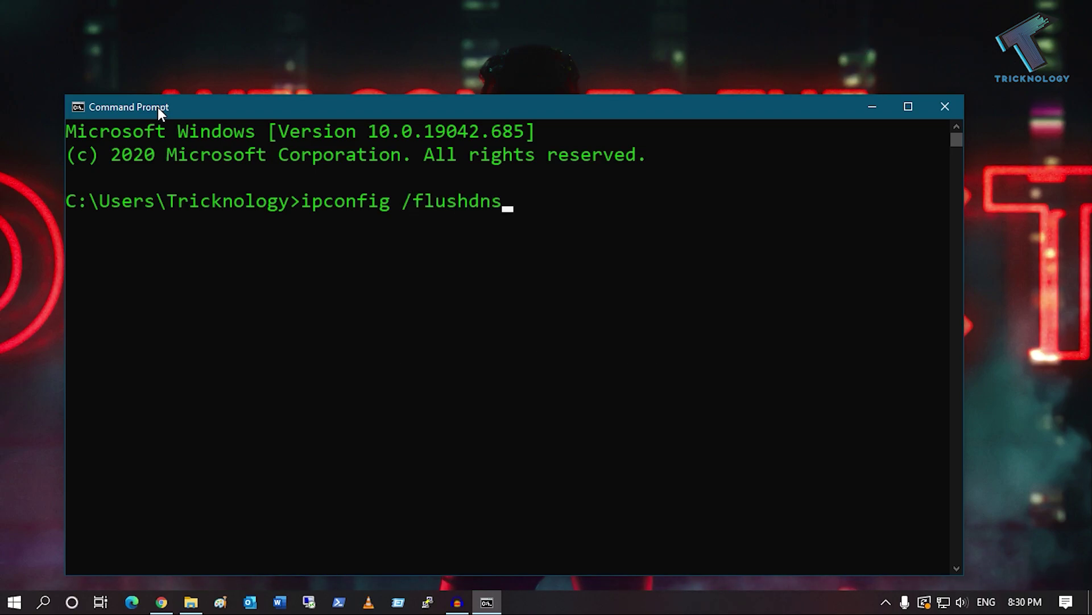
{"action": "key", "text": "Return"}
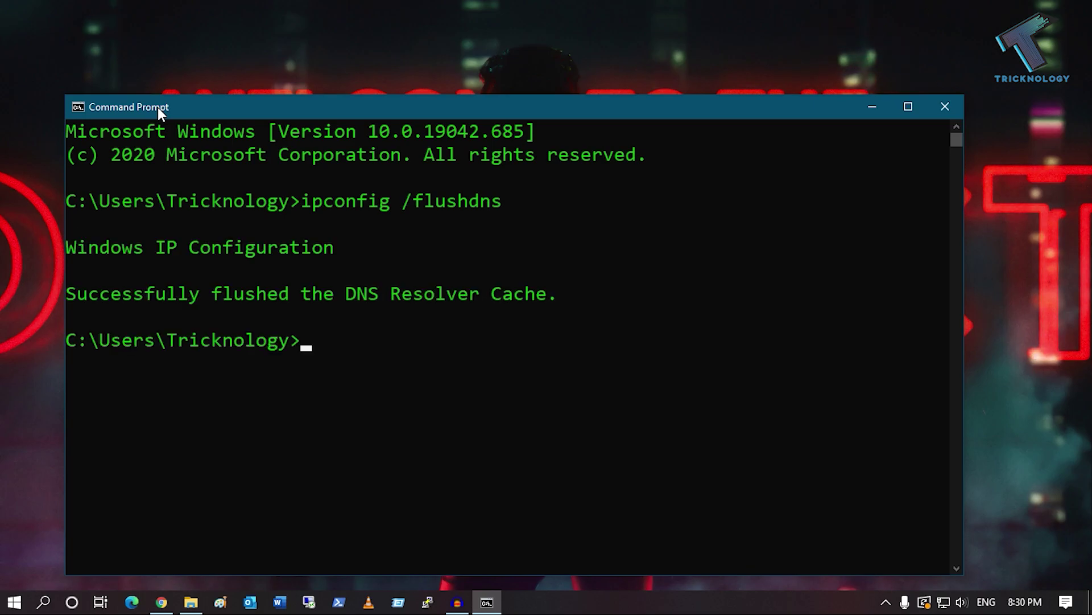
{"action": "left_click_drag", "start_coordinate": [65, 296], "coordinate": [134, 300]}
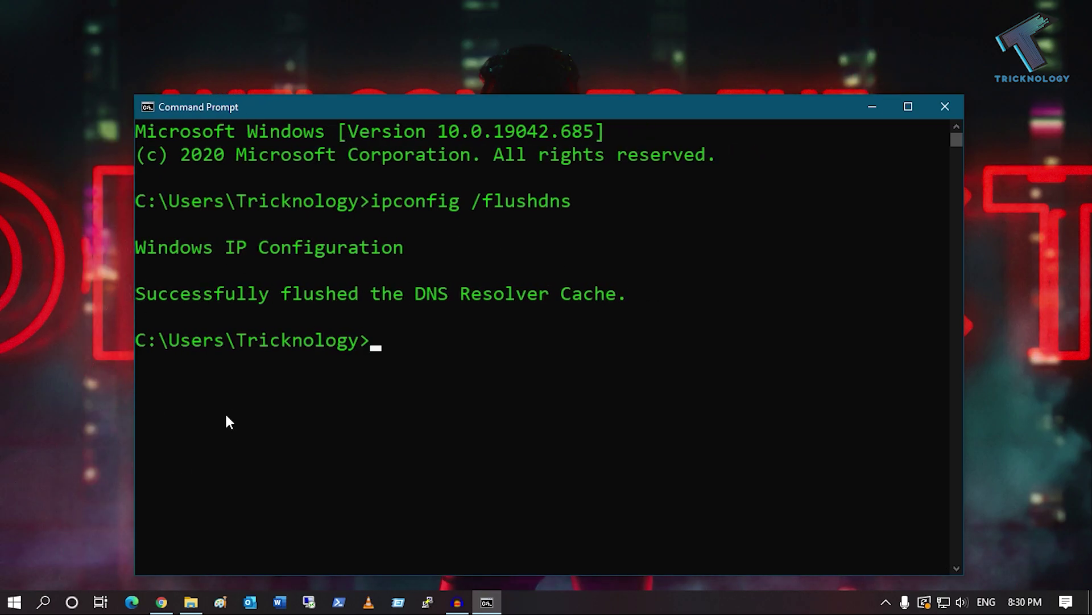
{"action": "left_click", "coordinate": [950, 106]}
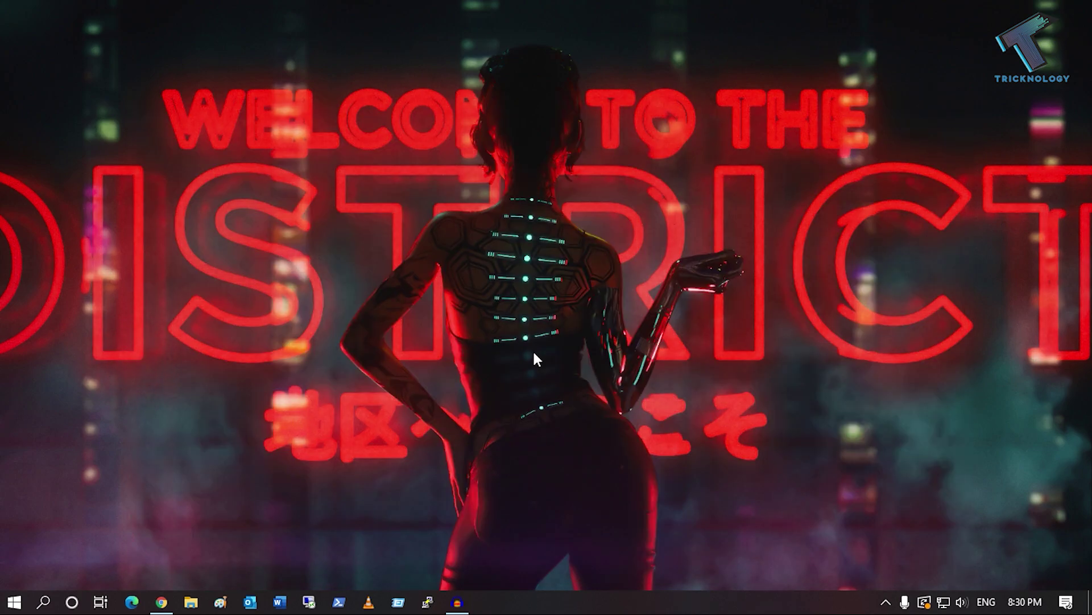
- Launch Network Connections via ncpa.cpl and centre its window showing the Ethernet and VirtualBox adapters
{"action": "left_click", "coordinate": [45, 602]}
{"action": "type", "text": "no"}
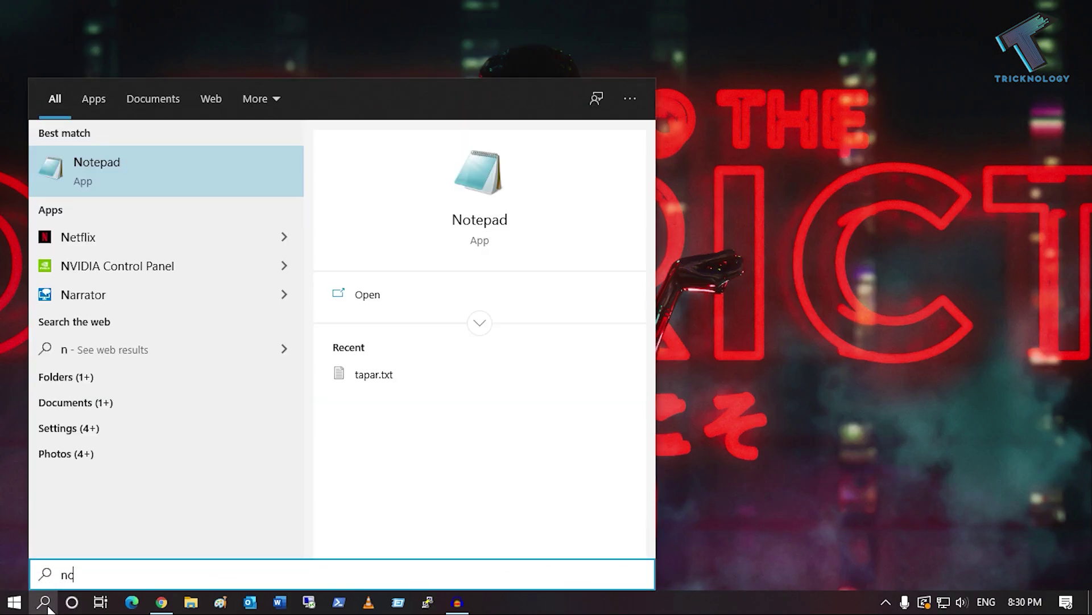
{"action": "type", "text": "pa.cpl"}
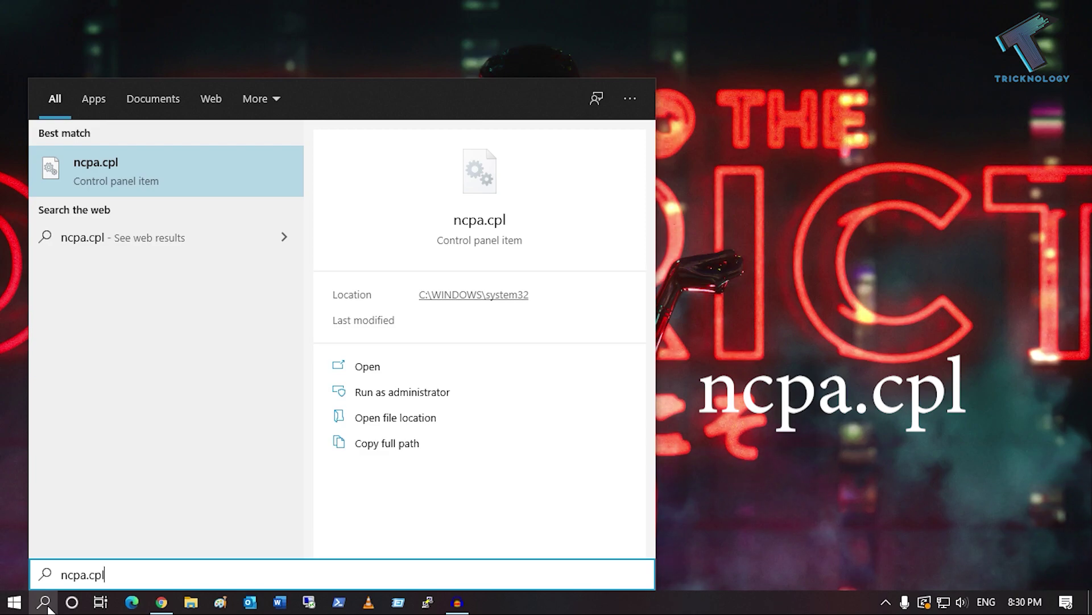
{"action": "key", "text": "Return"}
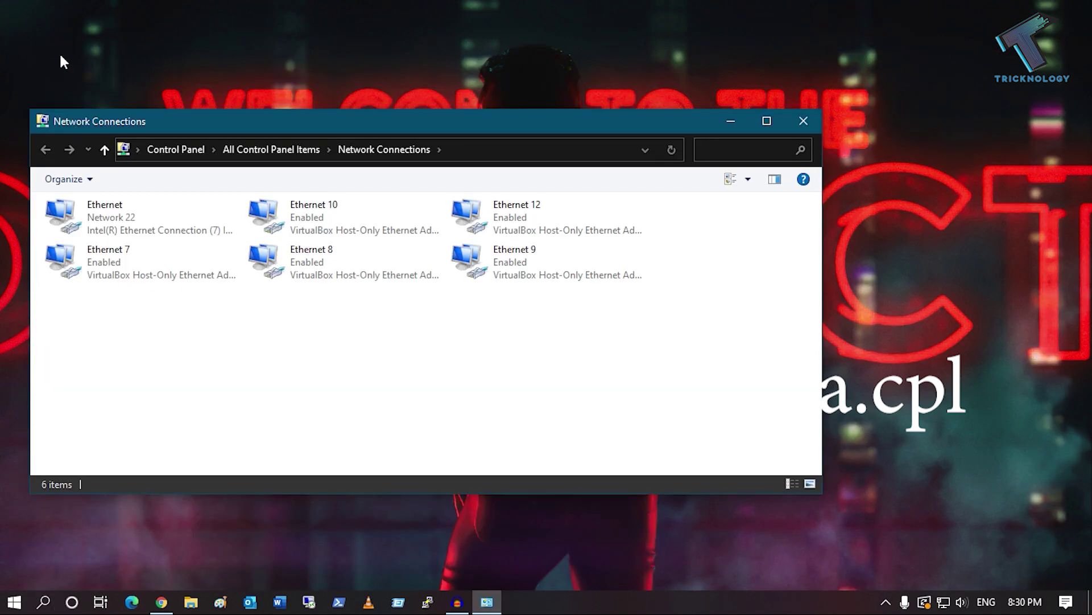
{"action": "left_click_drag", "start_coordinate": [235, 121], "coordinate": [389, 101]}
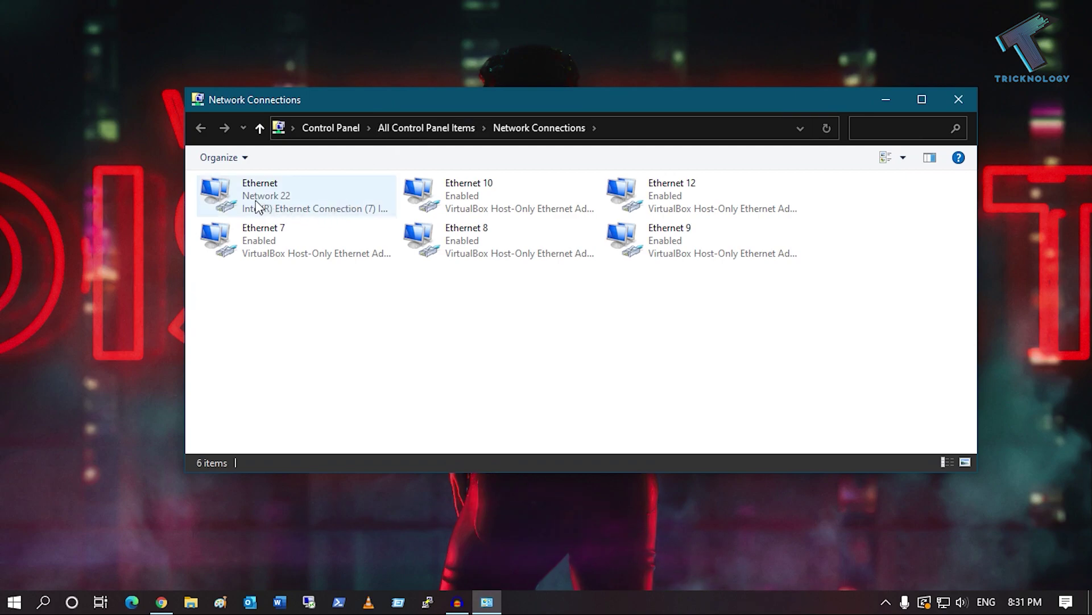
{"action": "right_click", "coordinate": [236, 196]}
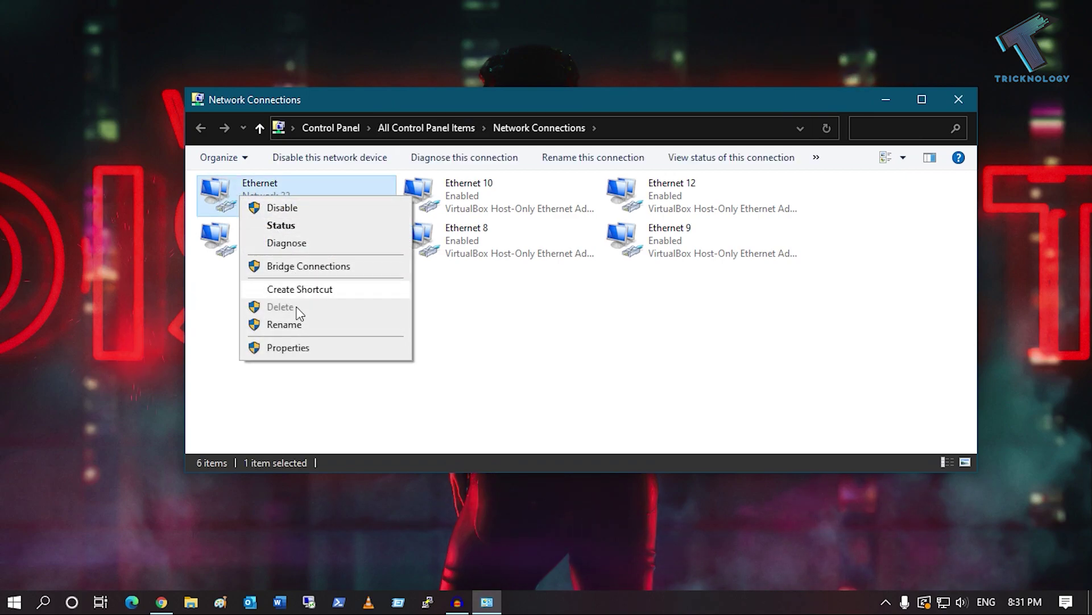
- In Ethernet's IPv4 properties, keep automatic IP addressing and select manually specified DNS servers
{"action": "left_click", "coordinate": [295, 349]}
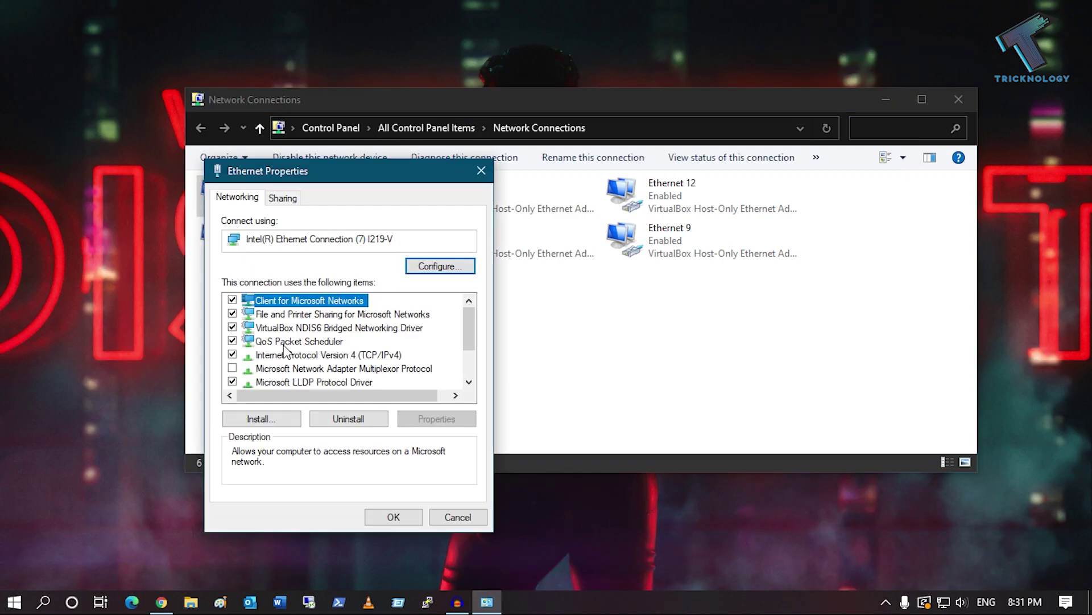
{"action": "double_click", "coordinate": [375, 356]}
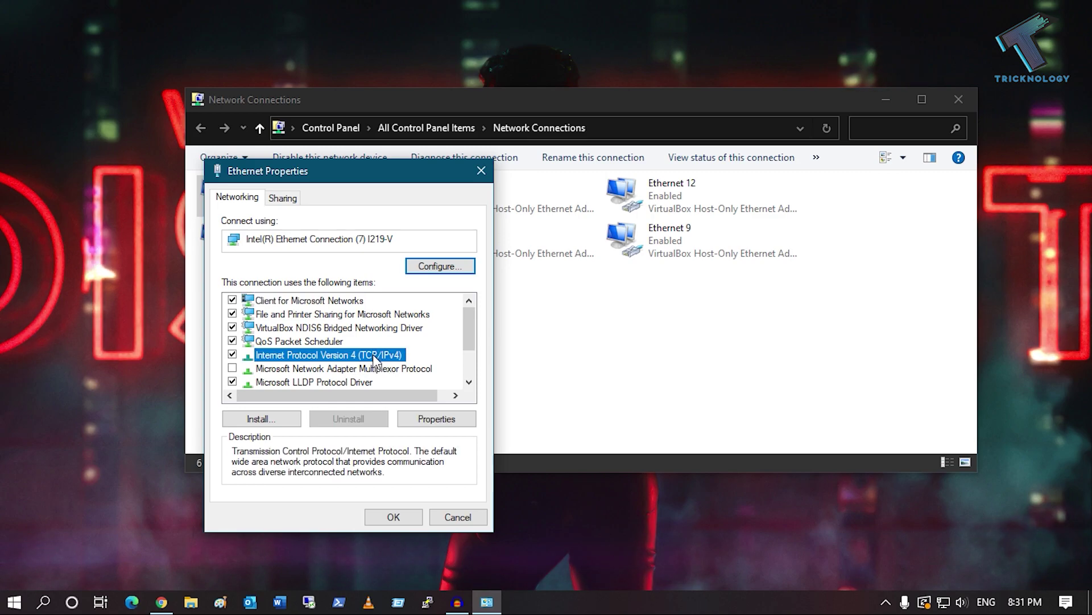
{"action": "left_click_drag", "start_coordinate": [426, 239], "coordinate": [484, 213]}
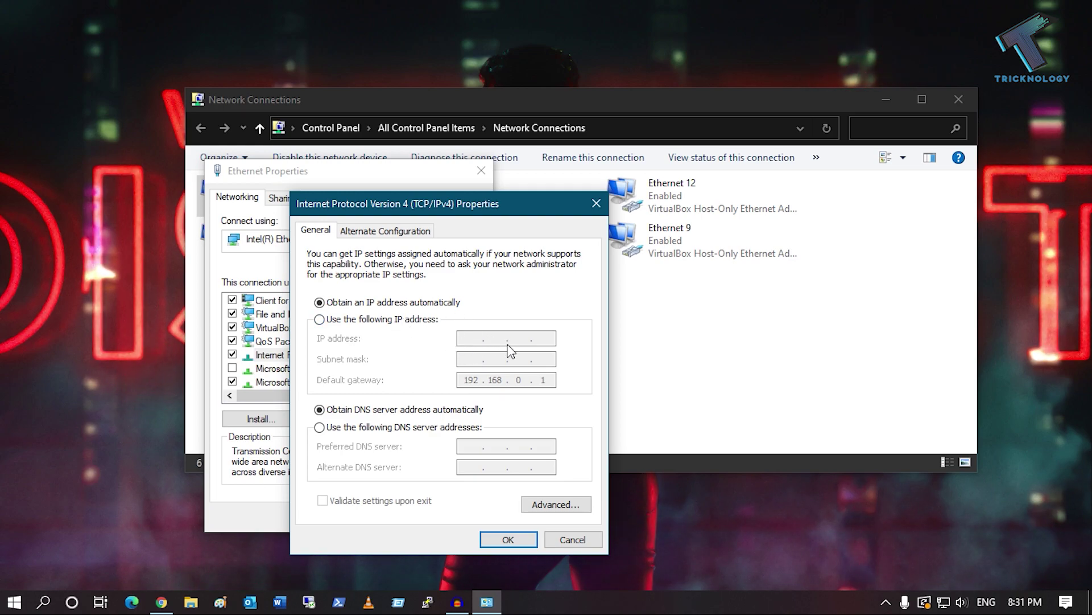
{"action": "left_click", "coordinate": [419, 324]}
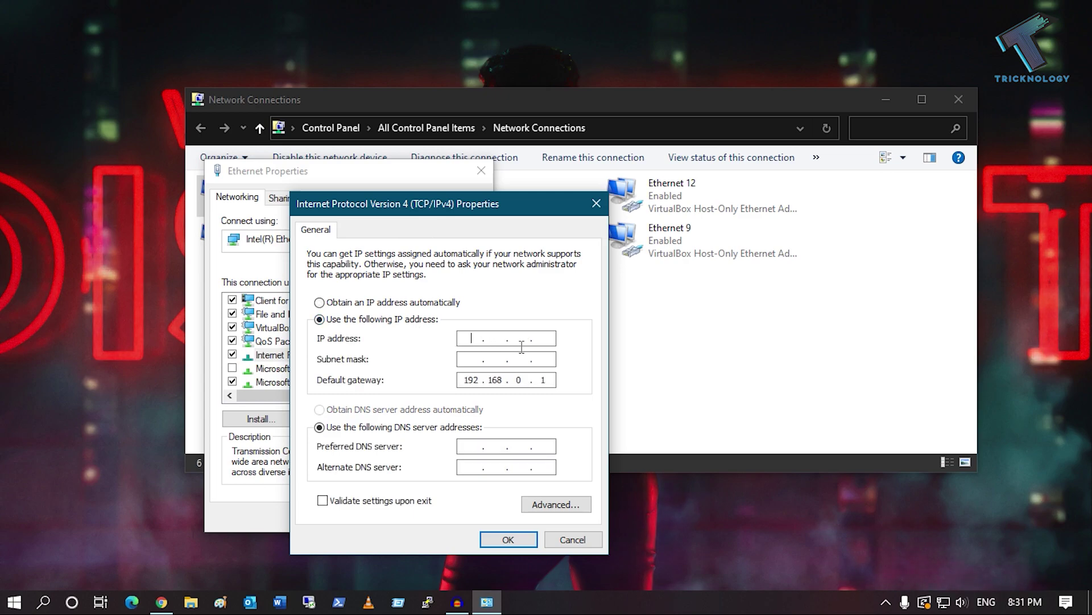
{"action": "left_click", "coordinate": [420, 304]}
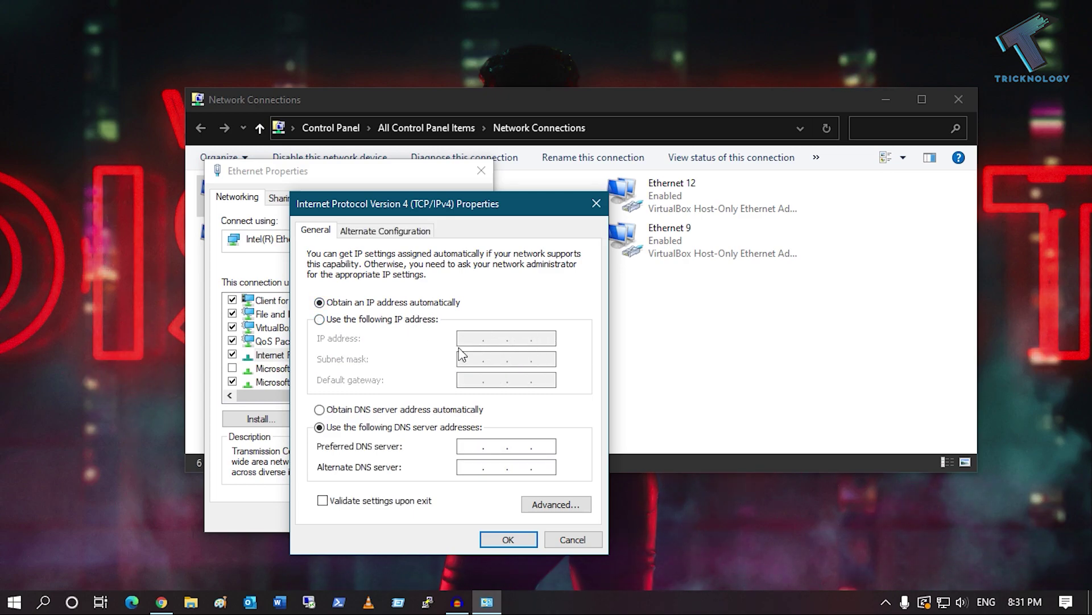
{"action": "left_click", "coordinate": [430, 411]}
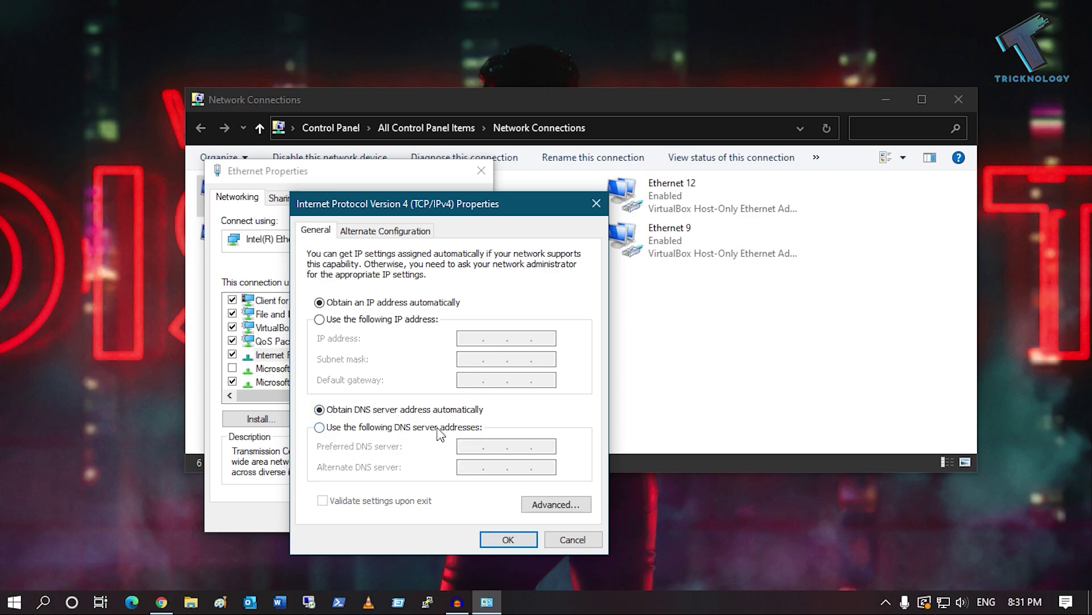
{"action": "left_click", "coordinate": [436, 427]}
{"action": "left_click", "coordinate": [494, 447]}
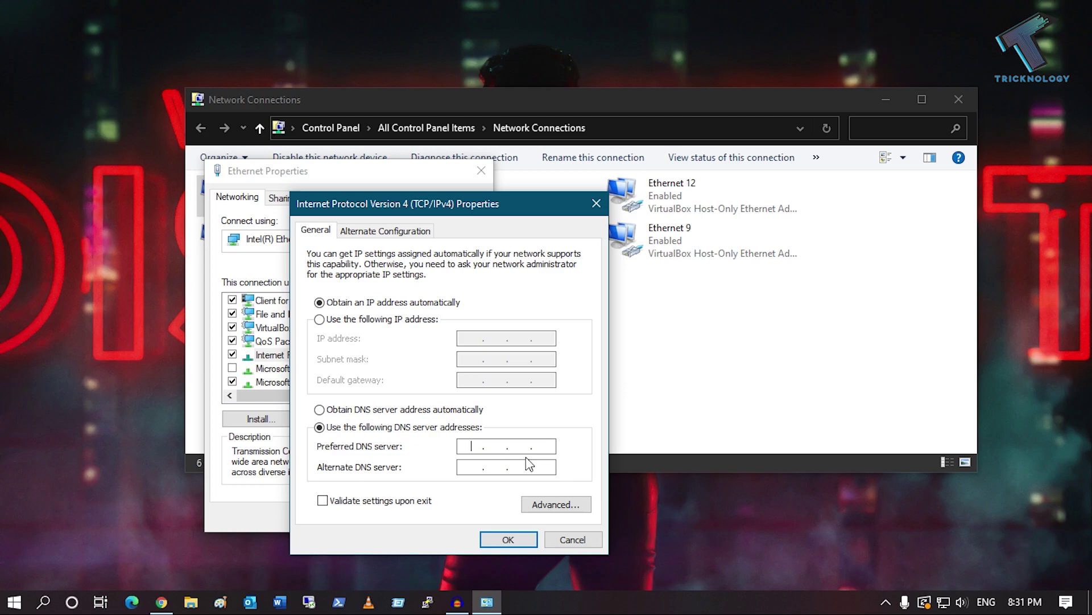
- Add DNS servers 8.8.8.8 and 4.2.2.2 in the Advanced TCP/IP DNS settings
{"action": "left_click", "coordinate": [559, 504]}
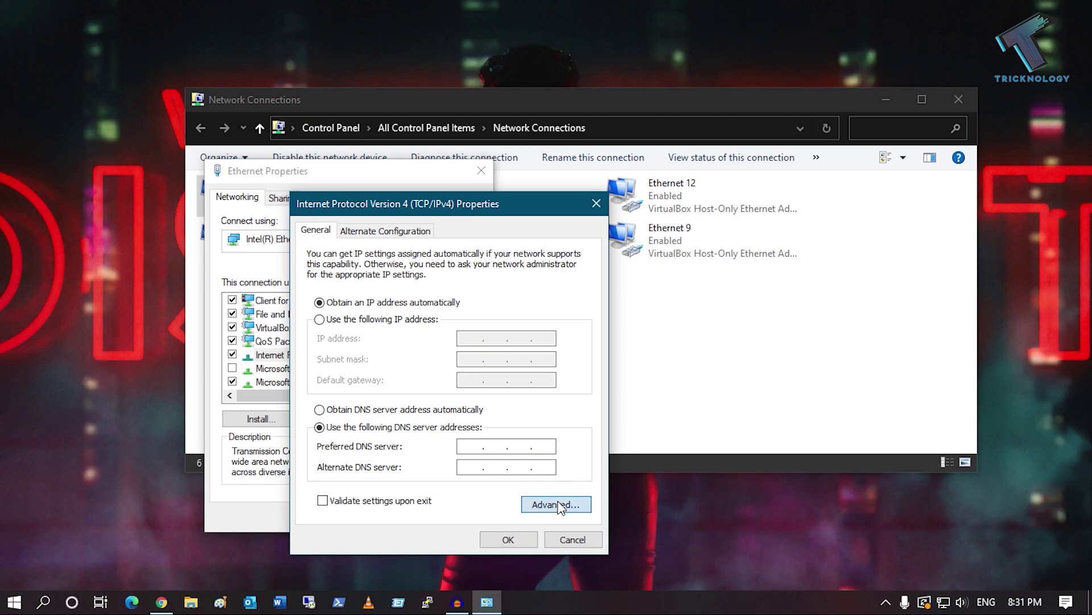
{"action": "left_click", "coordinate": [373, 231]}
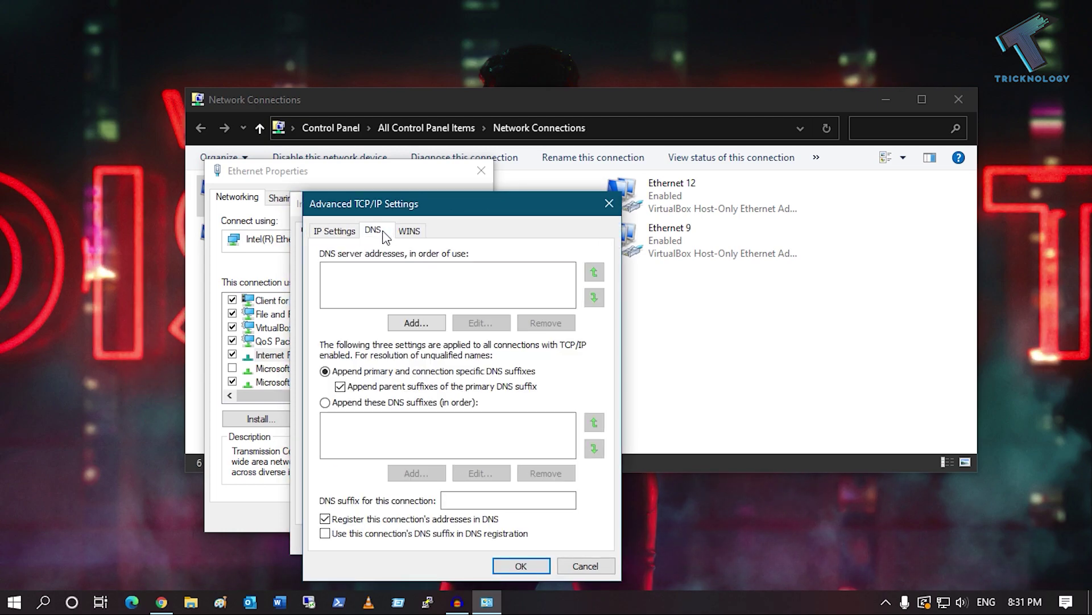
{"action": "left_click", "coordinate": [416, 323]}
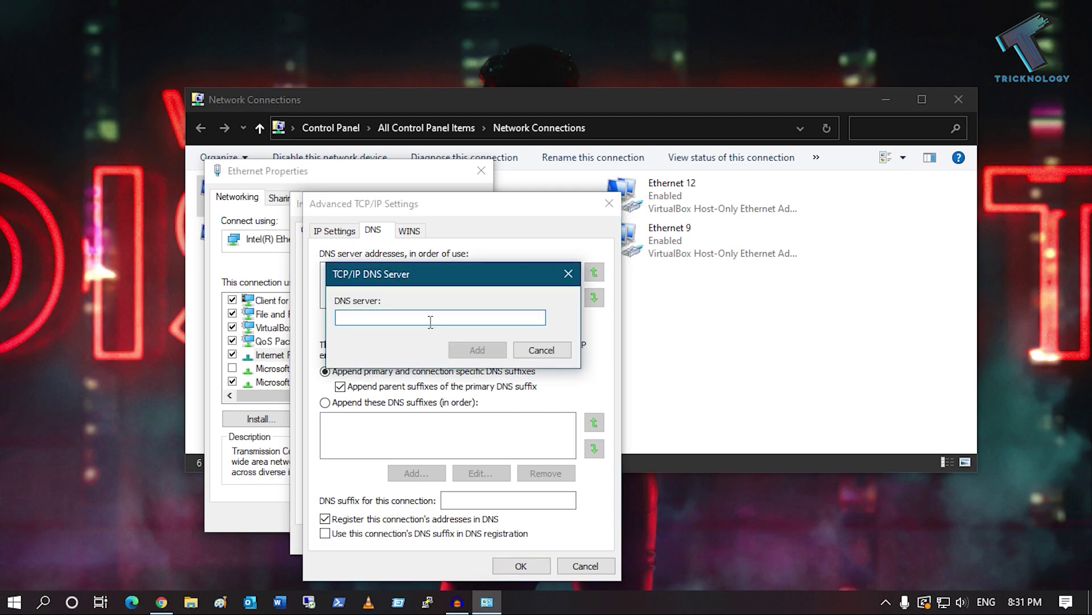
{"action": "type", "text": "8.8.8.8"}
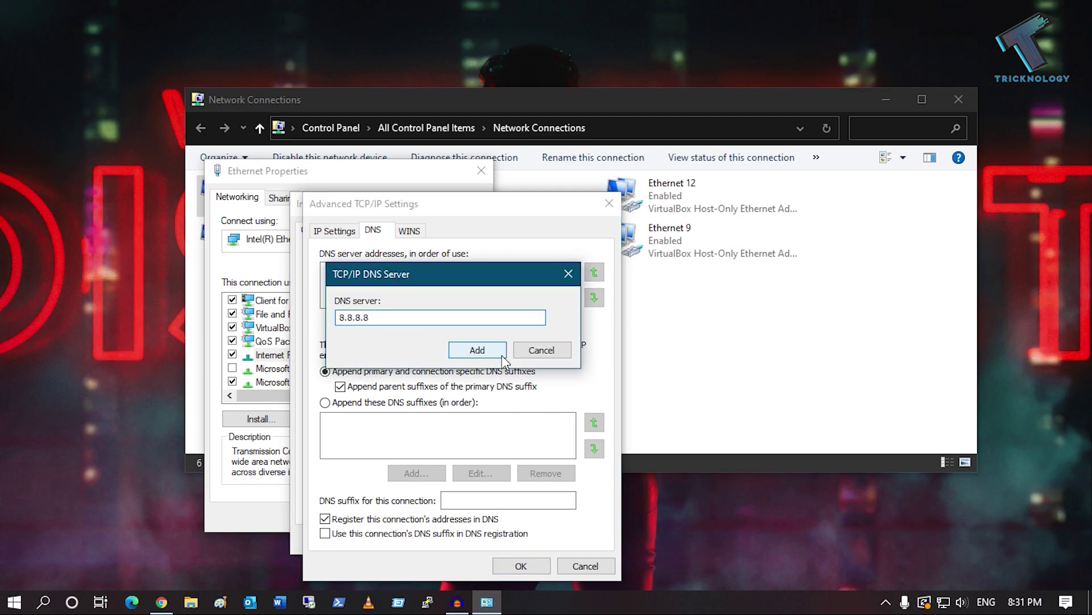
{"action": "left_click", "coordinate": [478, 349]}
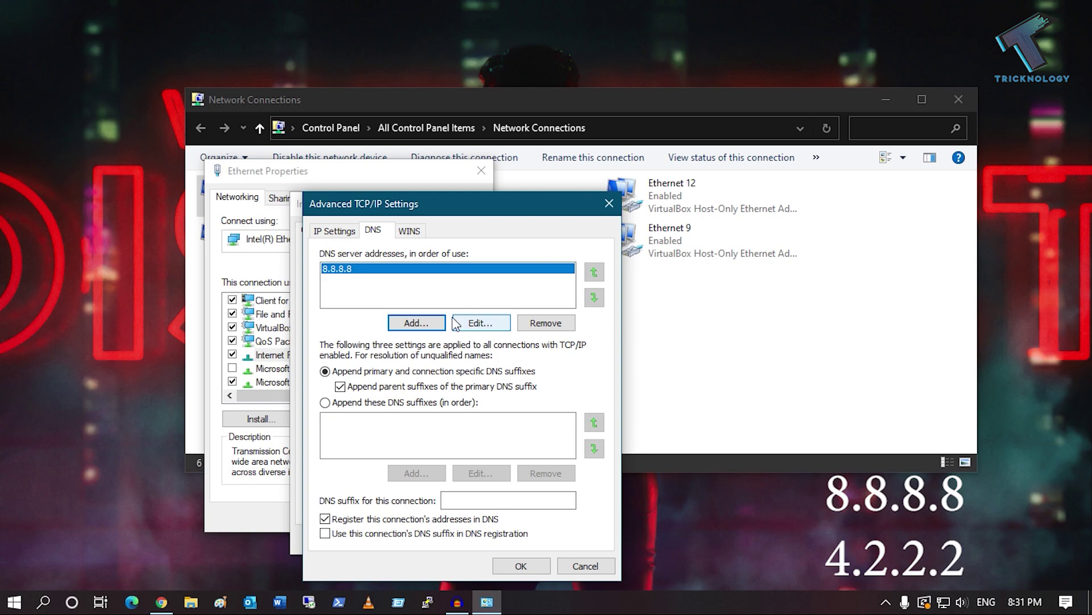
{"action": "left_click", "coordinate": [432, 322]}
{"action": "type", "text": "4.2.2.2"}
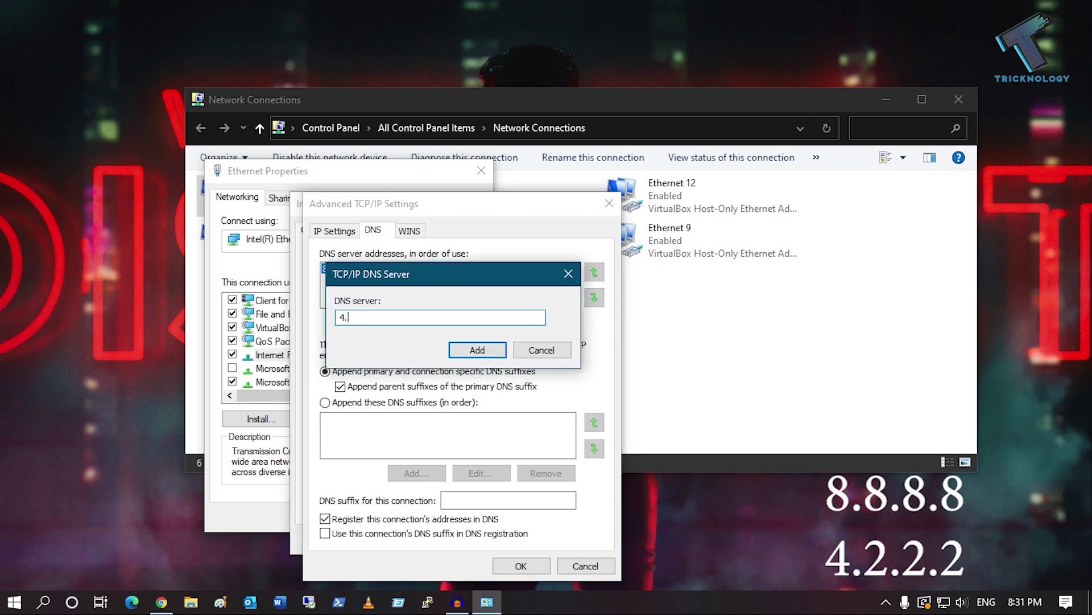
{"action": "left_click", "coordinate": [477, 348]}
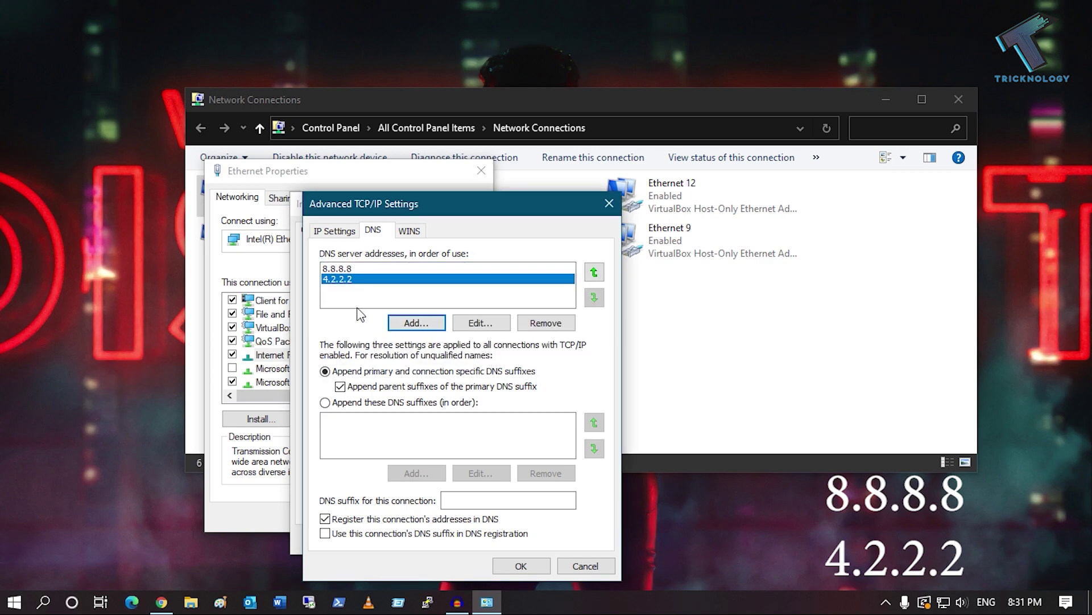
- Keep 8.8.8.8 first in the DNS order, confirm all dialogs, and hide Network Connections
{"action": "left_click", "coordinate": [592, 272]}
{"action": "left_click", "coordinate": [448, 280]}
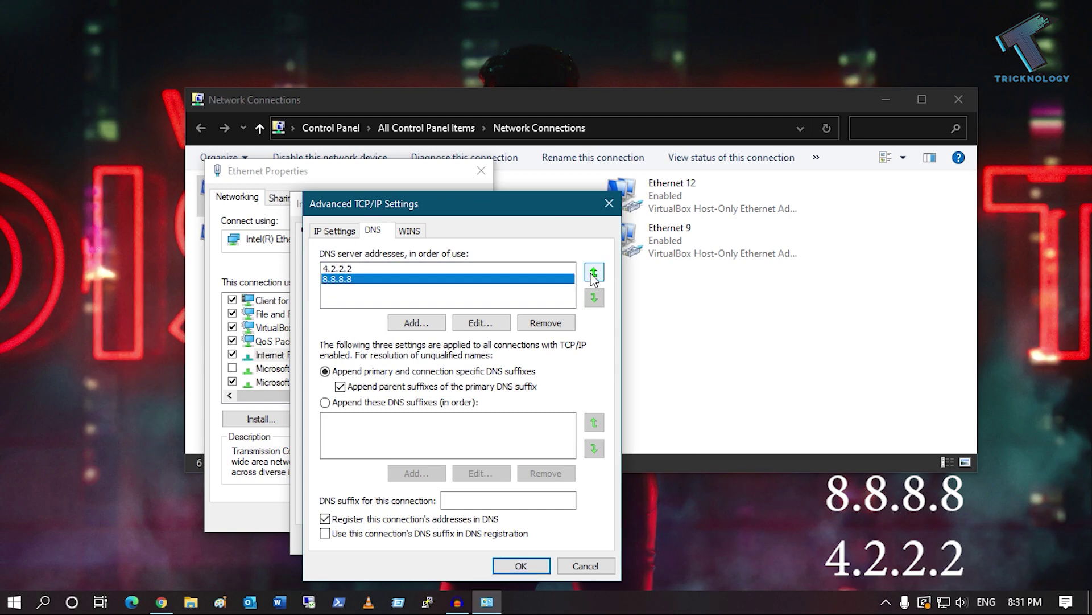
{"action": "left_click", "coordinate": [594, 272]}
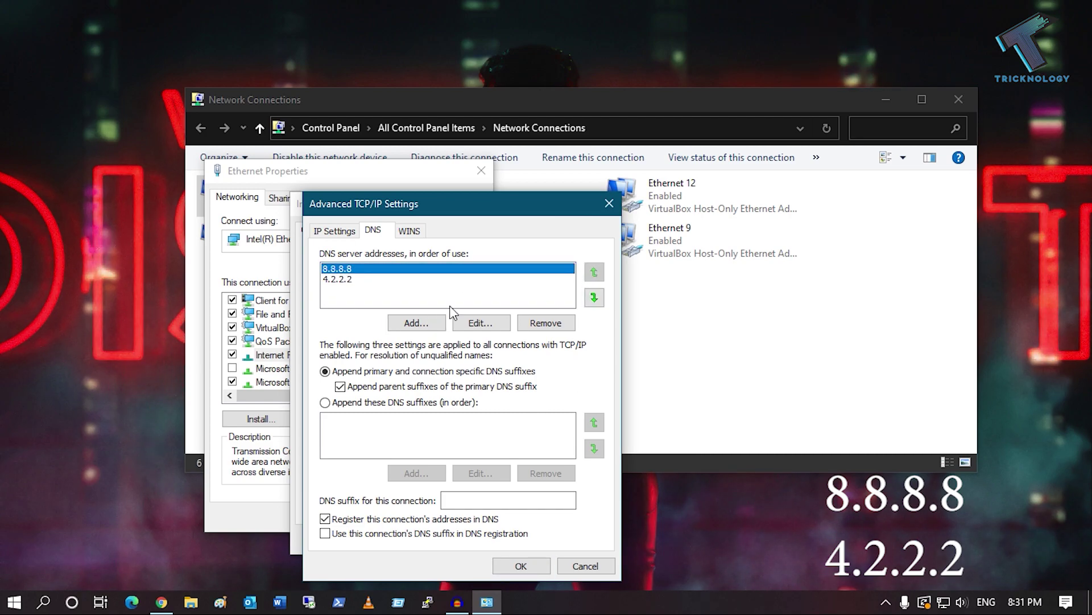
{"action": "left_click", "coordinate": [530, 565]}
{"action": "left_click", "coordinate": [506, 538]}
{"action": "left_click", "coordinate": [394, 516]}
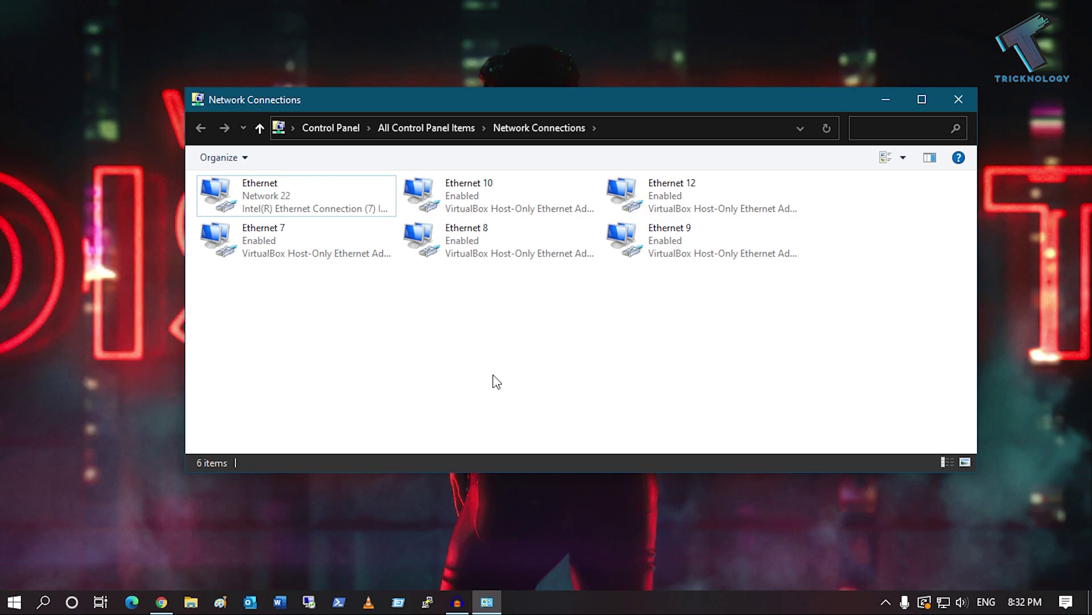
{"action": "left_click", "coordinate": [487, 601]}
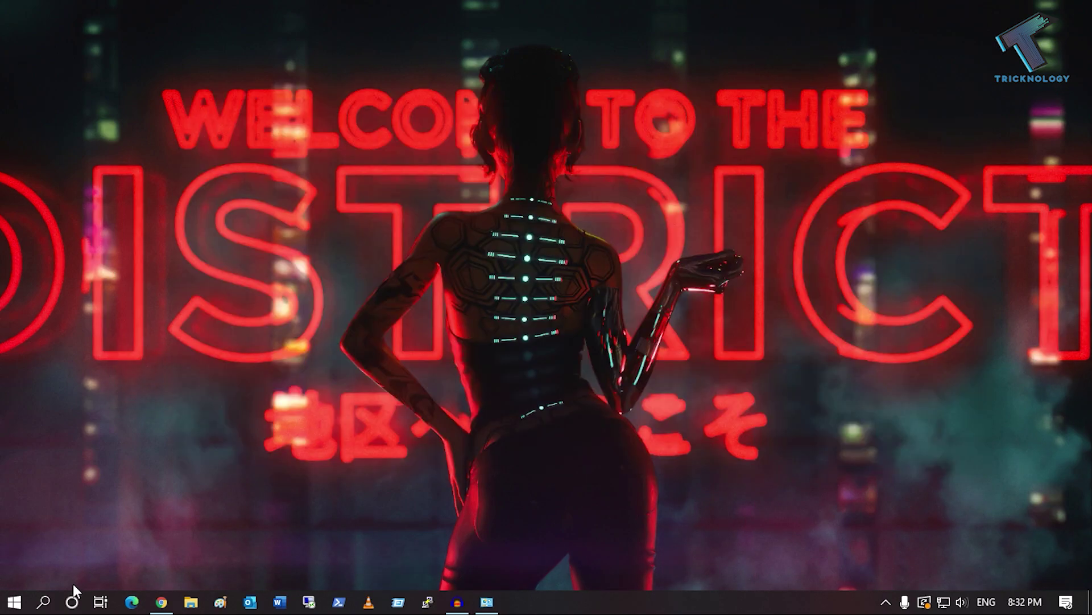
- Launch Command Prompt as administrator from a cmd search, approving the UAC prompt
{"action": "left_click", "coordinate": [44, 601]}
{"action": "type", "text": "cmd"}
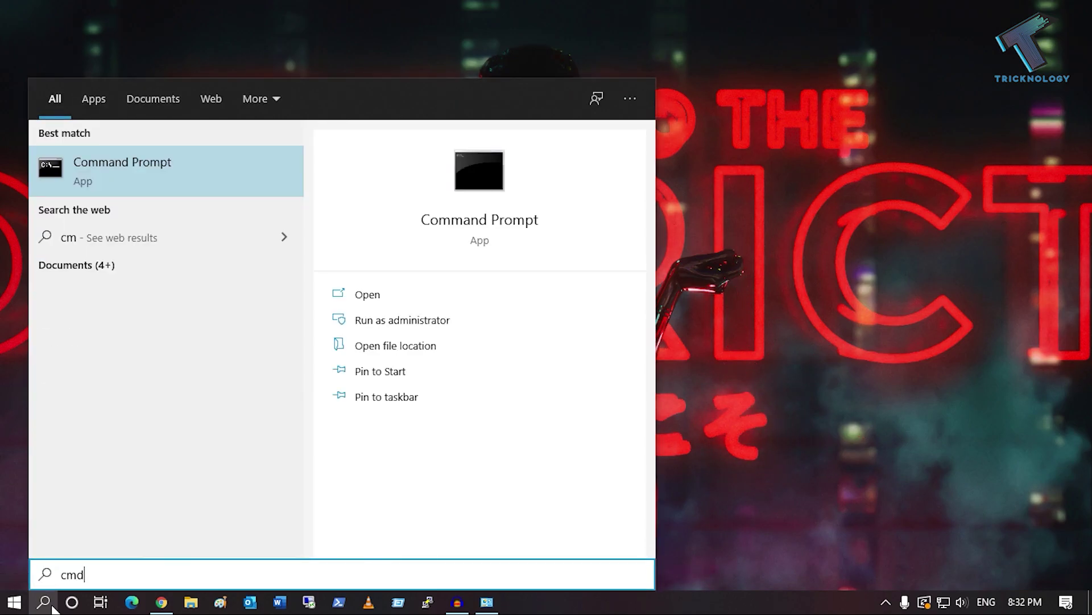
{"action": "key", "text": "shift+F10"}
{"action": "key", "text": "Escape"}
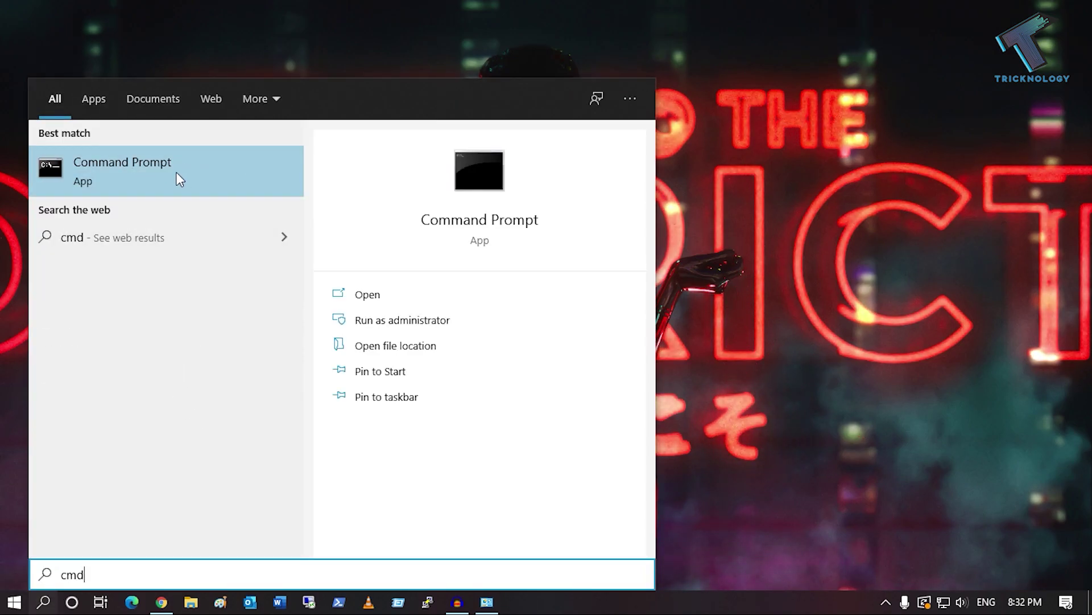
{"action": "right_click", "coordinate": [158, 174]}
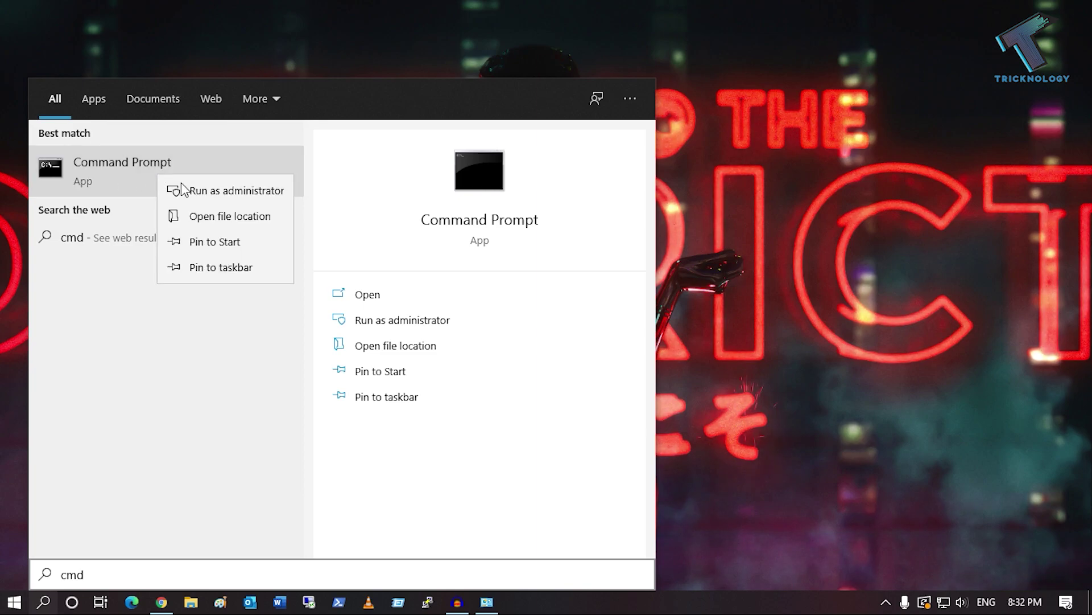
{"action": "left_click", "coordinate": [239, 189]}
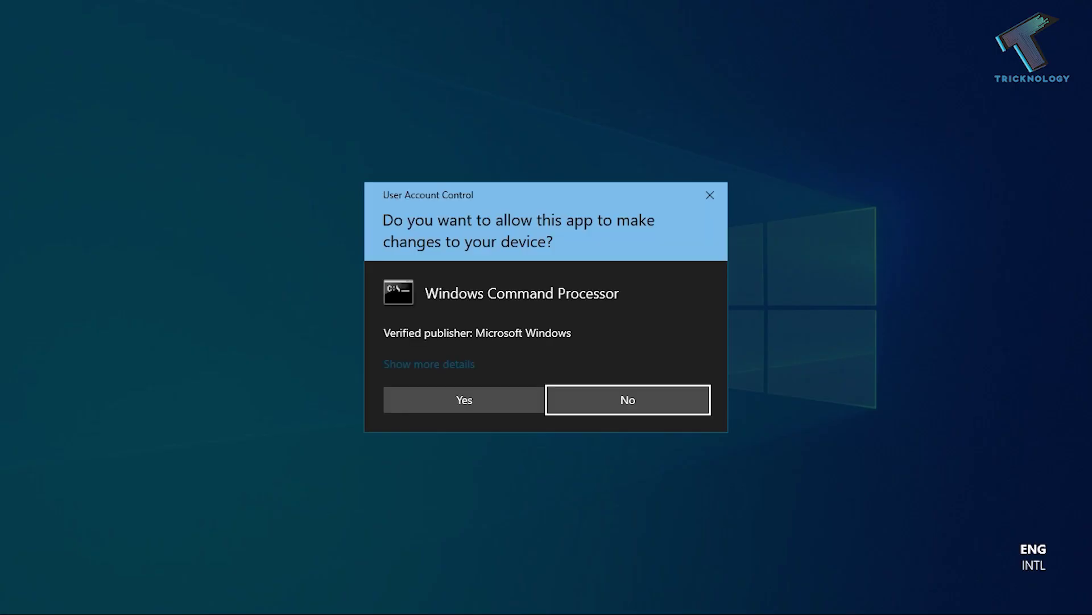
{"action": "left_click", "coordinate": [465, 399]}
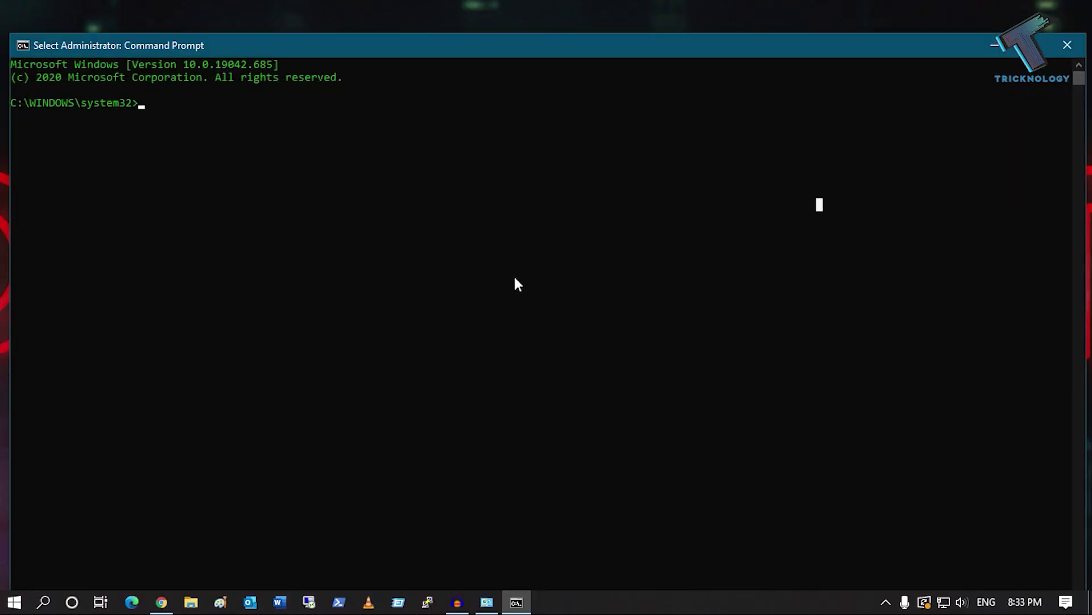
{"action": "scroll", "coordinate": [237, 225], "scroll_direction": "up", "scroll_amount": 3, "text": "ctrl"}
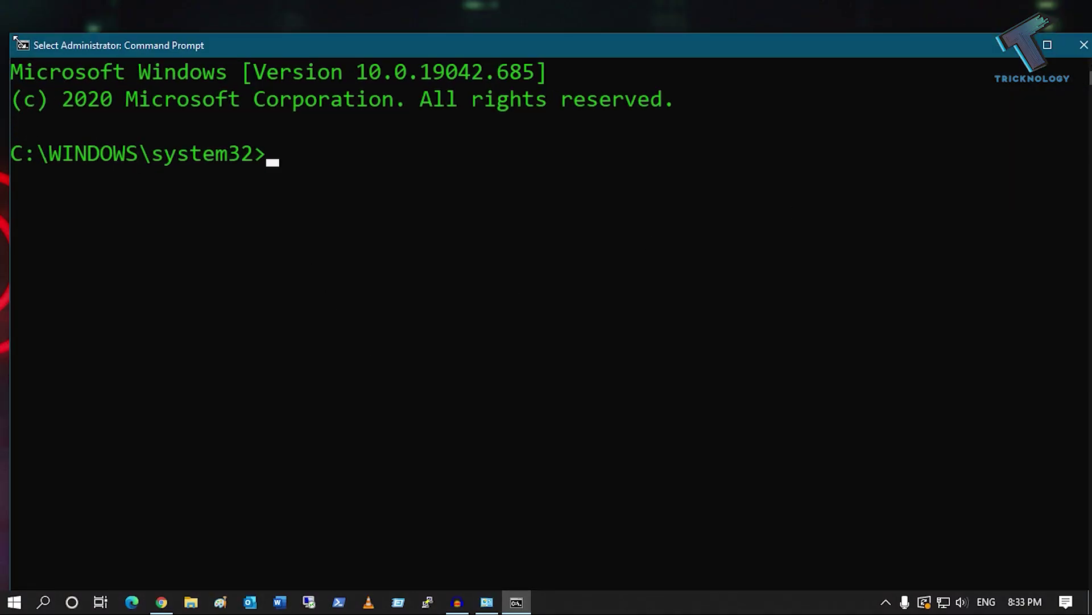
{"action": "left_click_drag", "start_coordinate": [15, 40], "coordinate": [176, 58]}
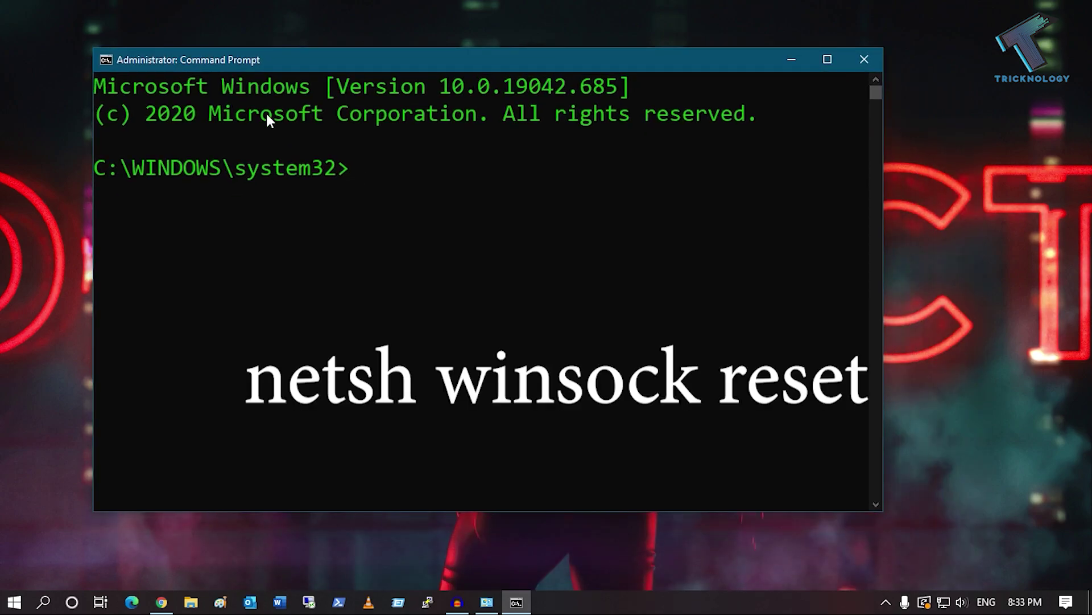
- Run netsh winsock reset in the admin console, then close it
{"action": "type", "text": "net"}
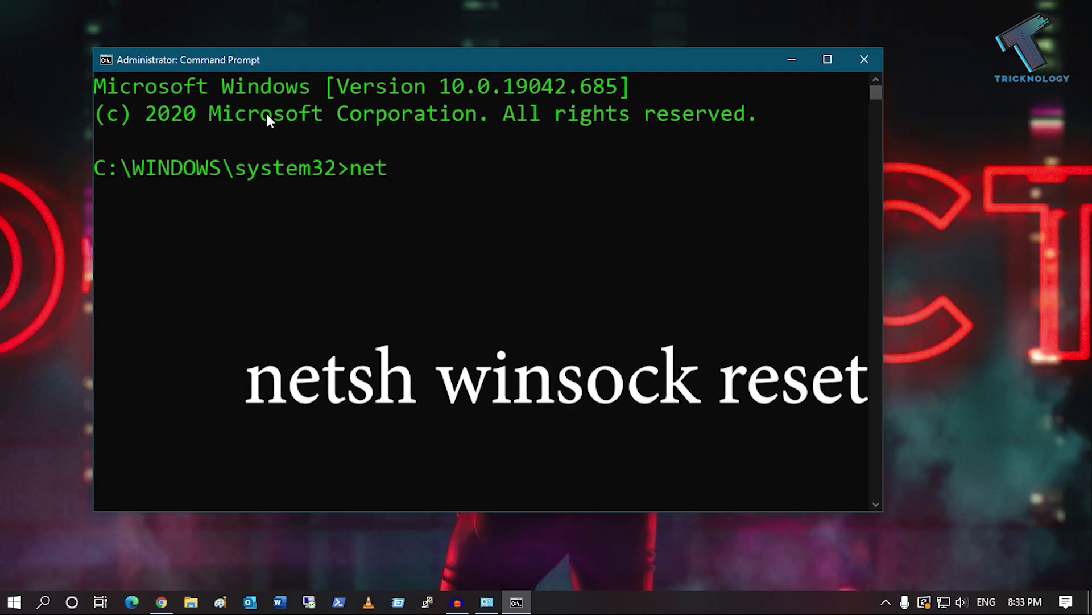
{"action": "type", "text": "sh "}
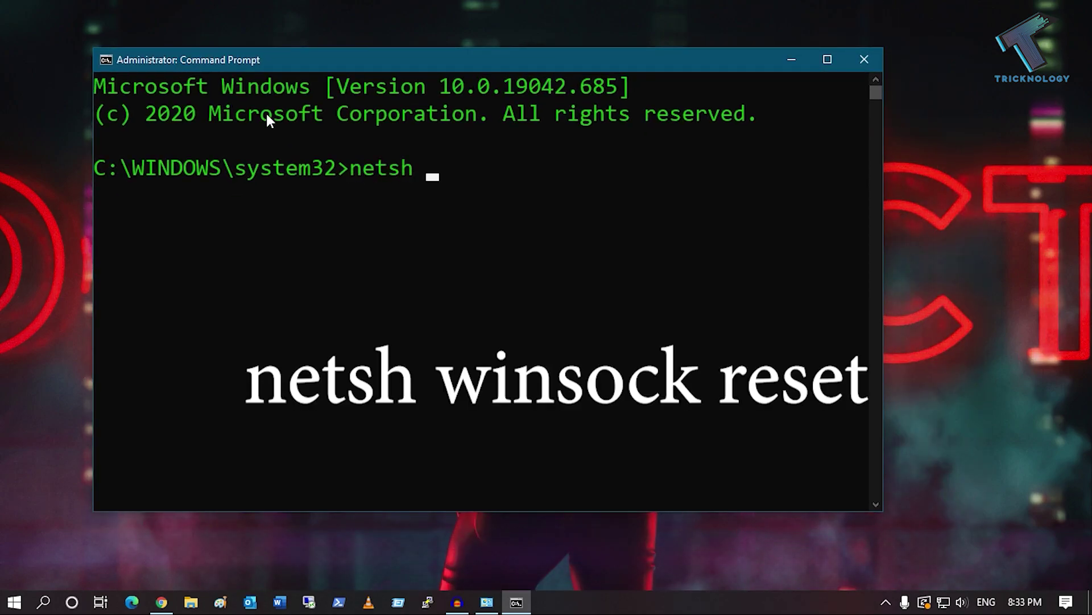
{"action": "type", "text": "winsock"}
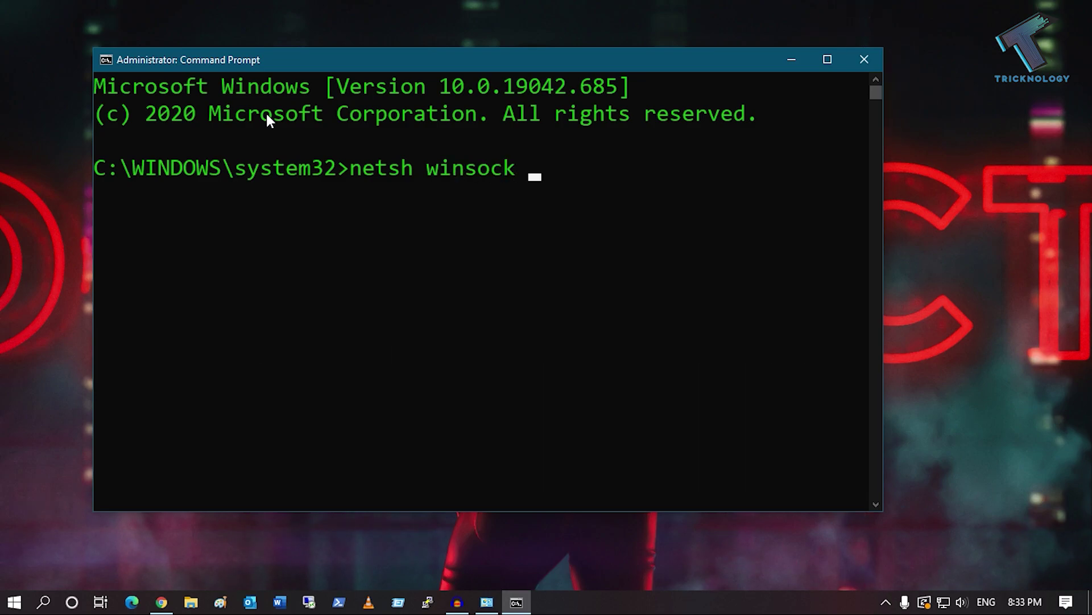
{"action": "type", "text": " reset"}
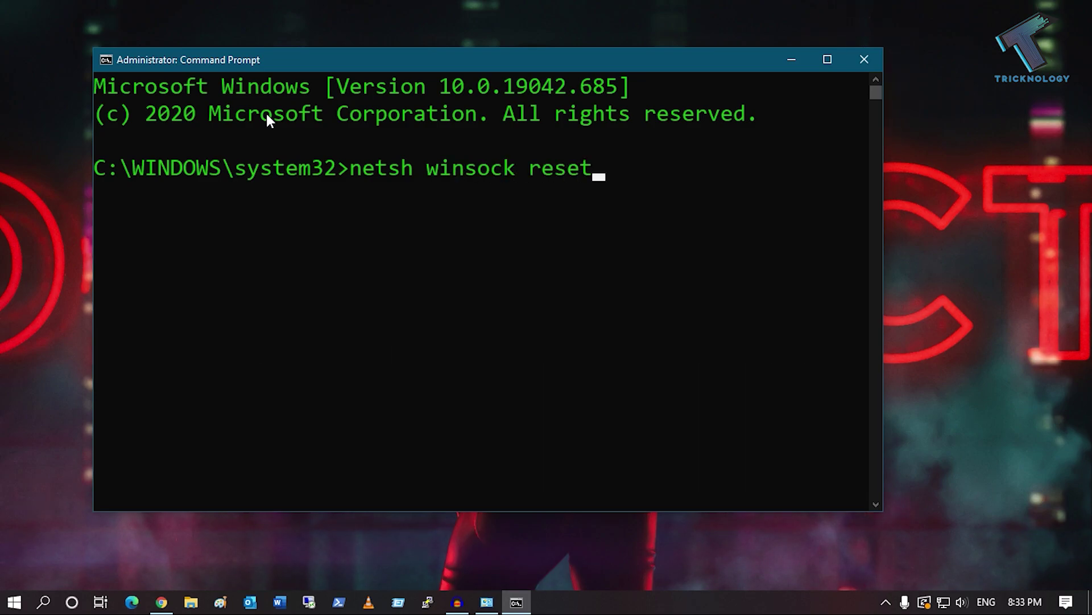
{"action": "key", "text": "Return"}
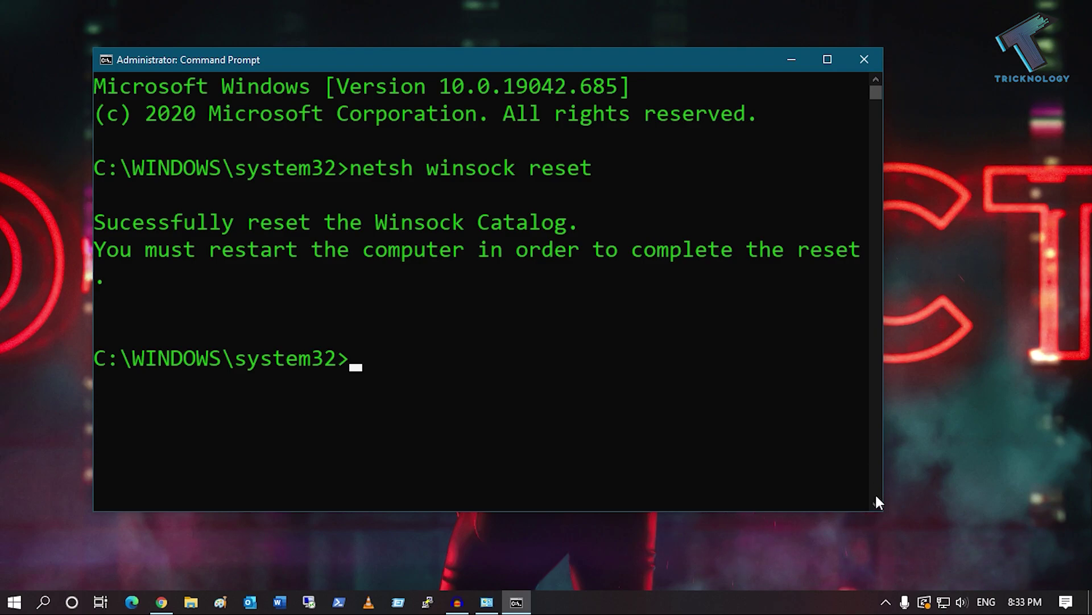
{"action": "left_click_drag", "start_coordinate": [886, 520], "coordinate": [1055, 564]}
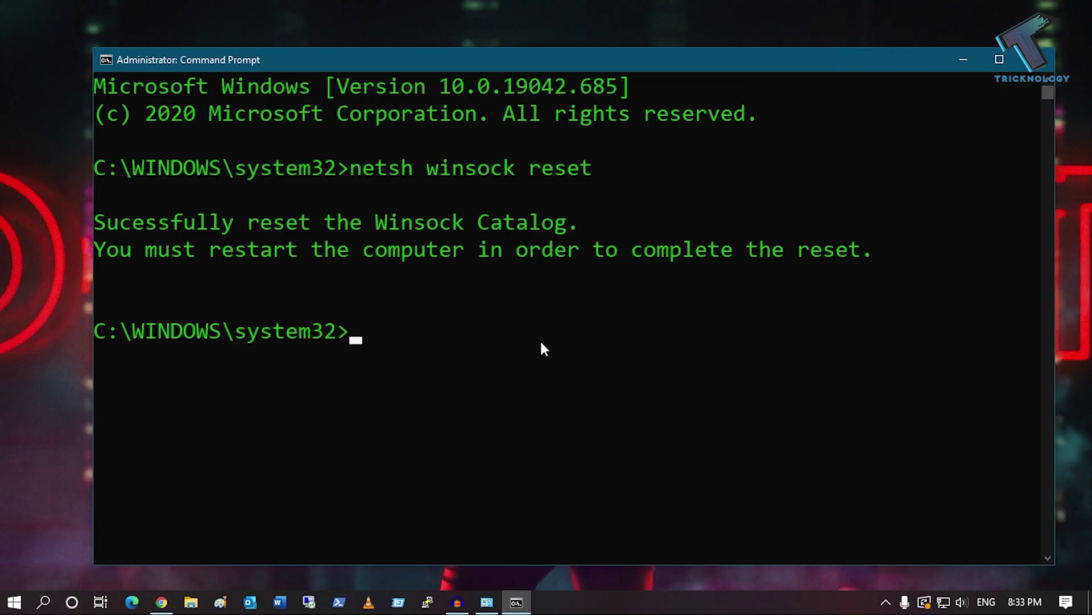
{"action": "left_click", "coordinate": [1036, 60]}
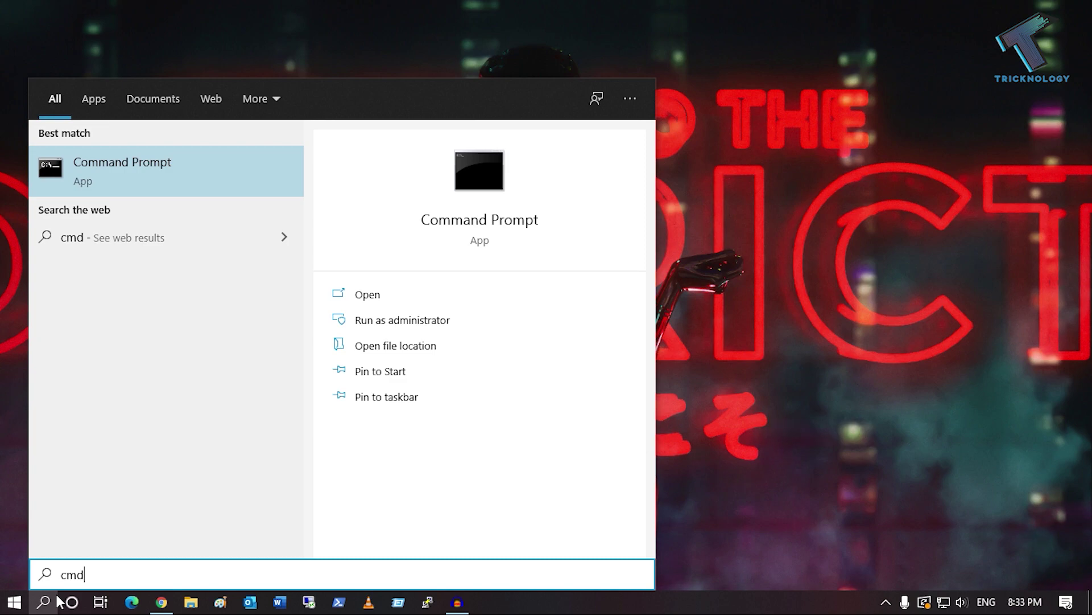
- Start another Command Prompt as administrator, approve UAC, and centre the window
{"action": "right_click", "coordinate": [173, 162]}
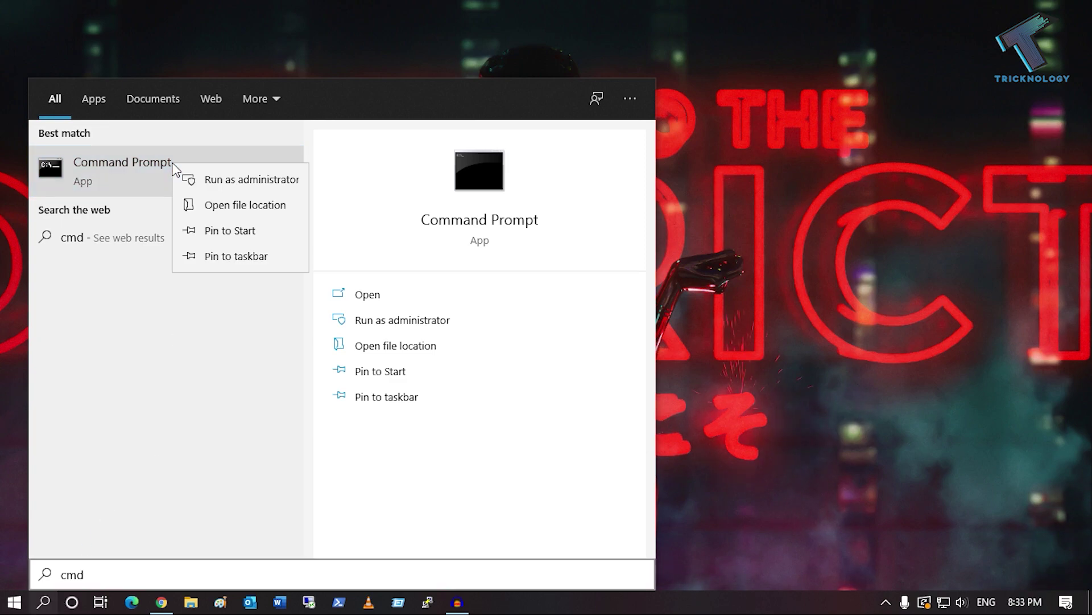
{"action": "left_click", "coordinate": [254, 179]}
{"action": "left_click", "coordinate": [484, 399]}
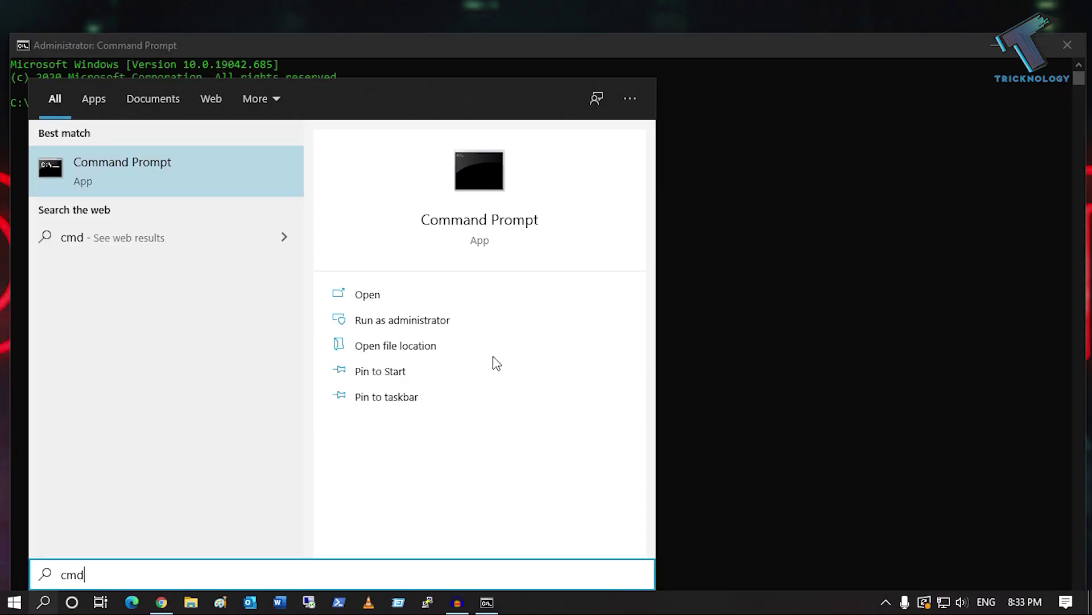
{"action": "scroll", "coordinate": [512, 302], "scroll_direction": "up", "scroll_amount": 4}
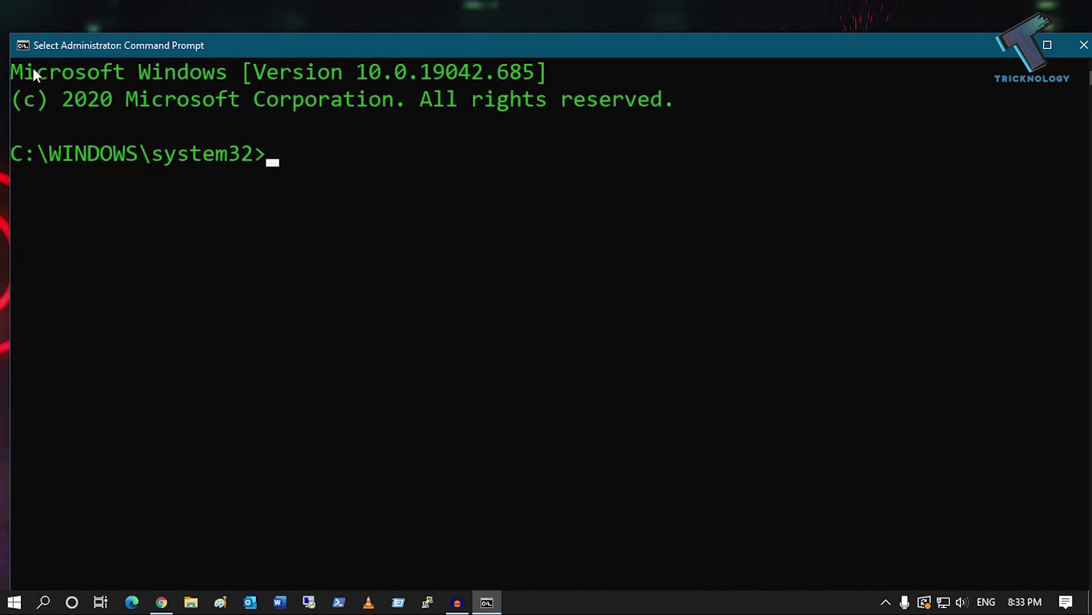
{"action": "left_click_drag", "start_coordinate": [12, 37], "coordinate": [203, 94]}
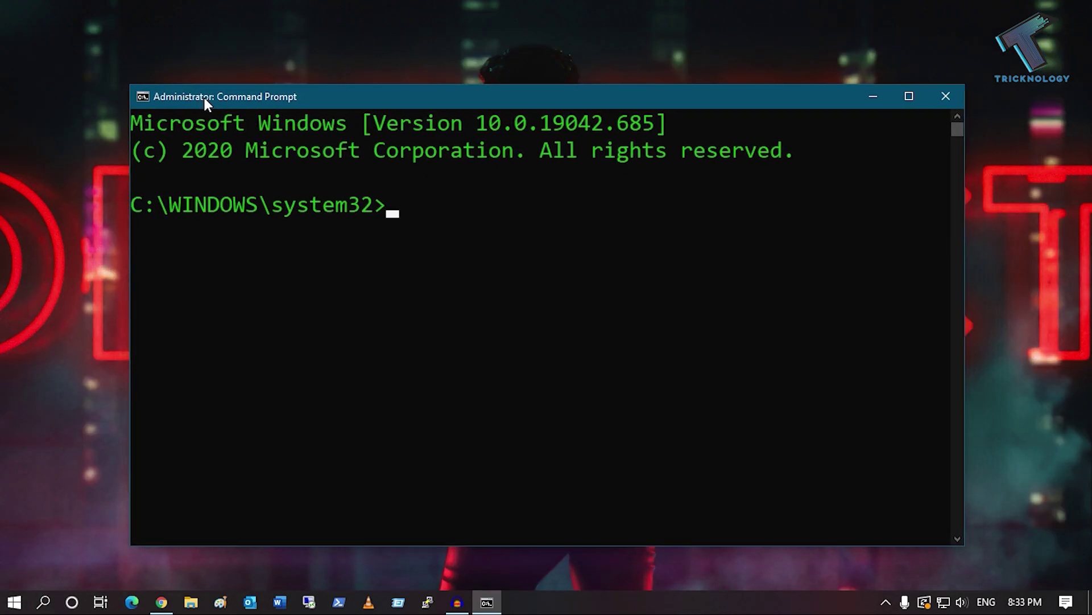
- Run netsh int ip reset, then close the console
{"action": "type", "text": "netsh"}
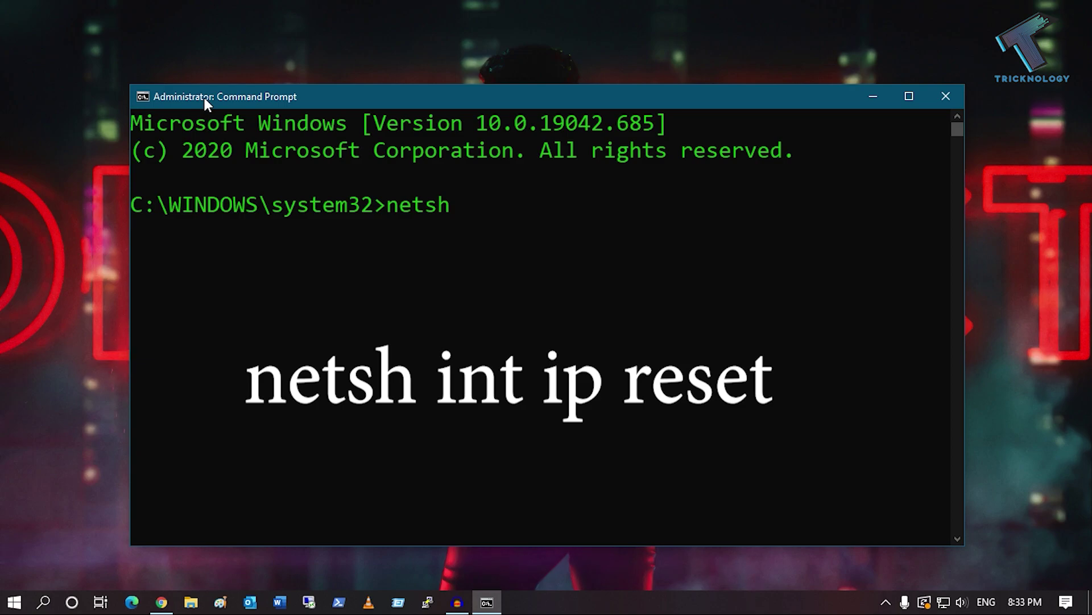
{"action": "type", "text": " int ip reset"}
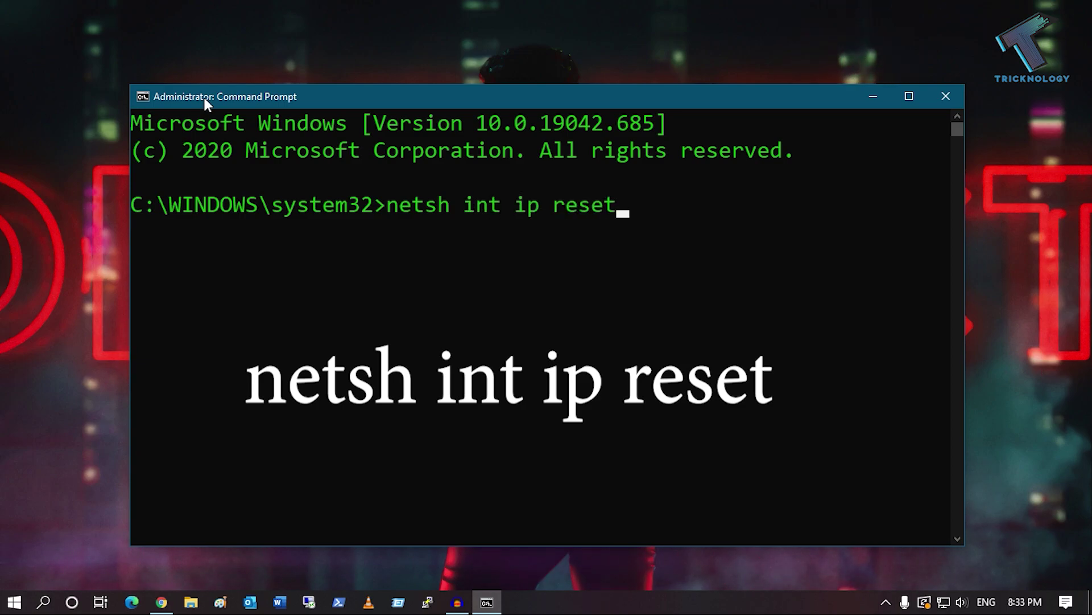
{"action": "key", "text": "Return"}
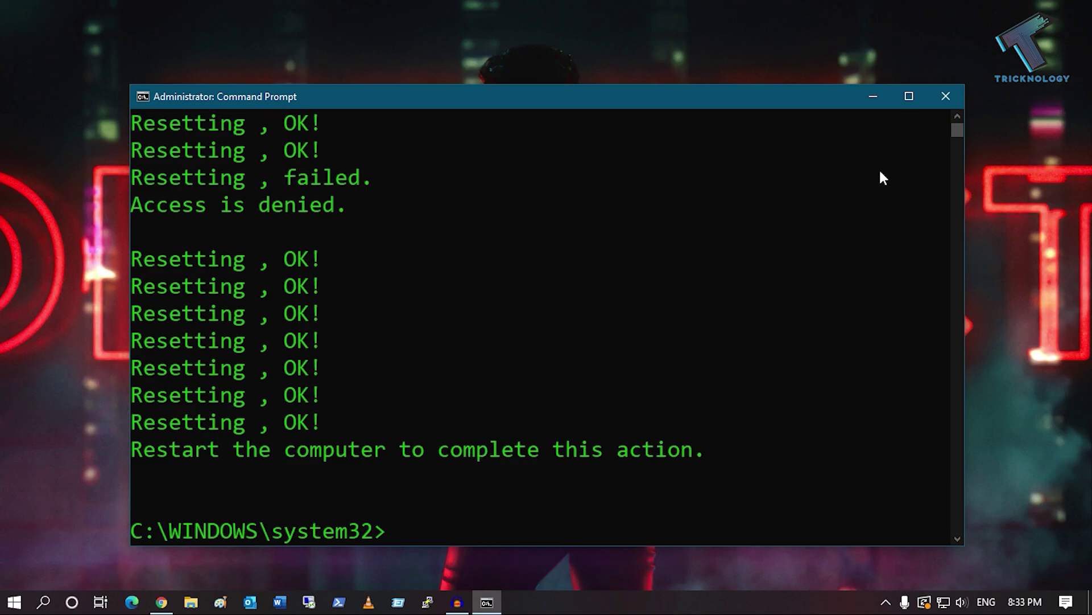
{"action": "left_click", "coordinate": [944, 98]}
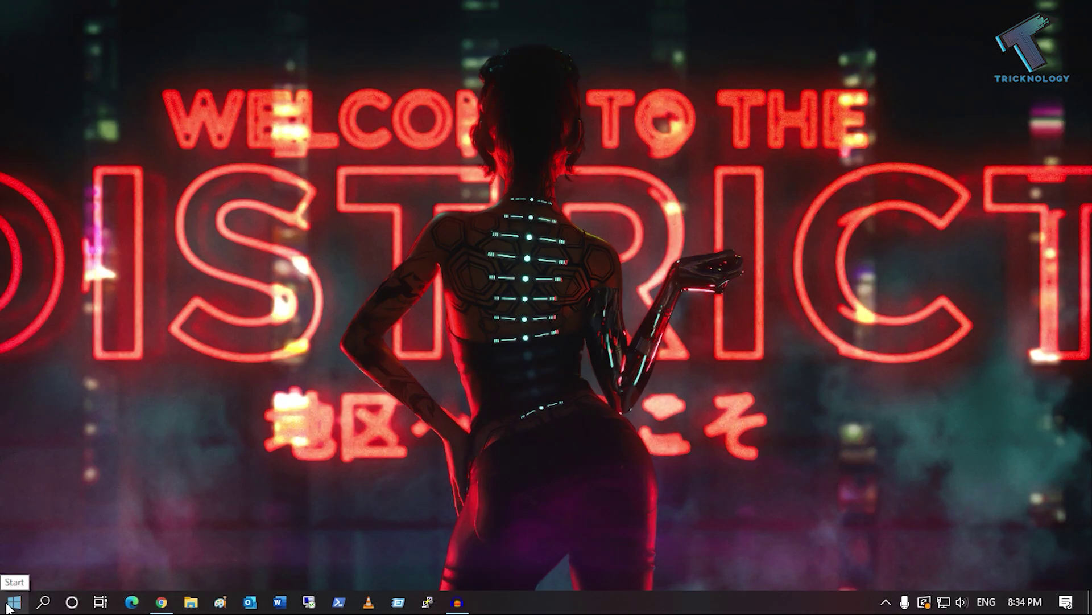
- In Device Manager, search automatically for an Intel Ethernet I219-V driver update; best one already installed
{"action": "right_click", "coordinate": [11, 606]}
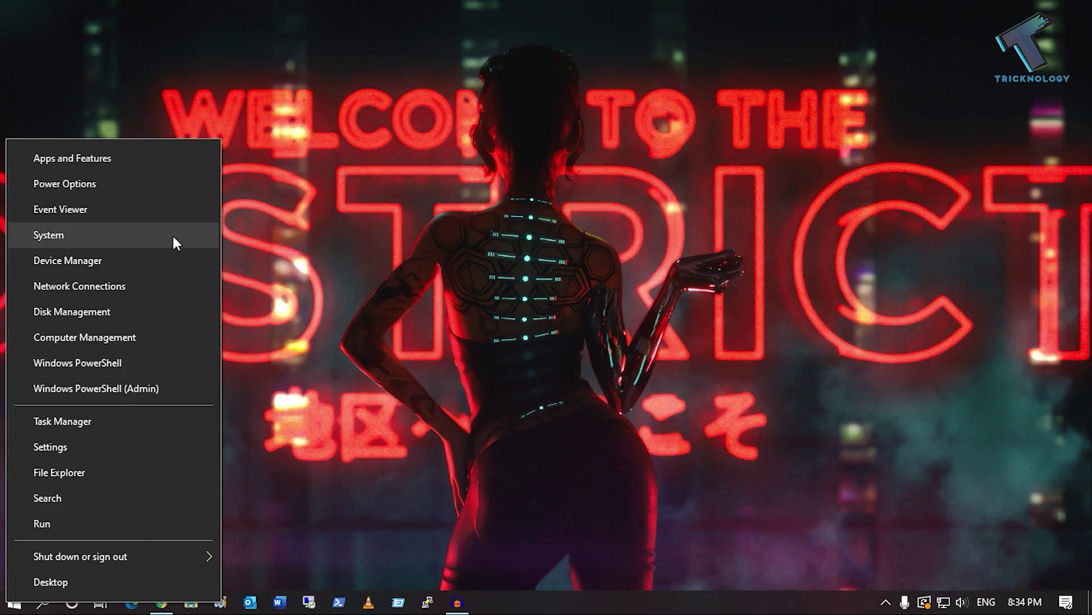
{"action": "left_click", "coordinate": [117, 265]}
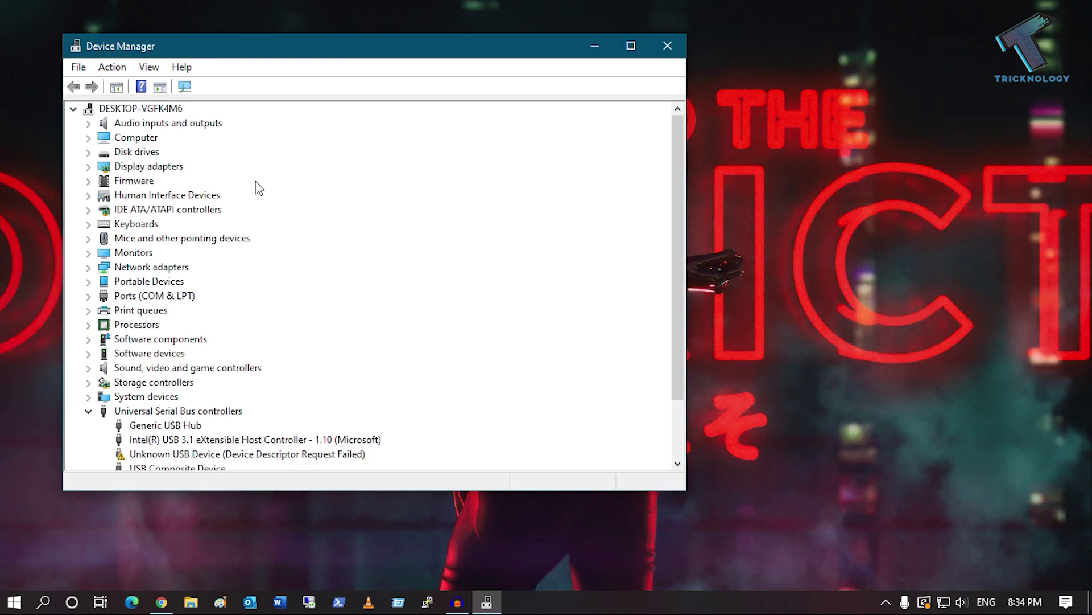
{"action": "scroll", "coordinate": [667, 188], "scroll_direction": "down", "scroll_amount": 1}
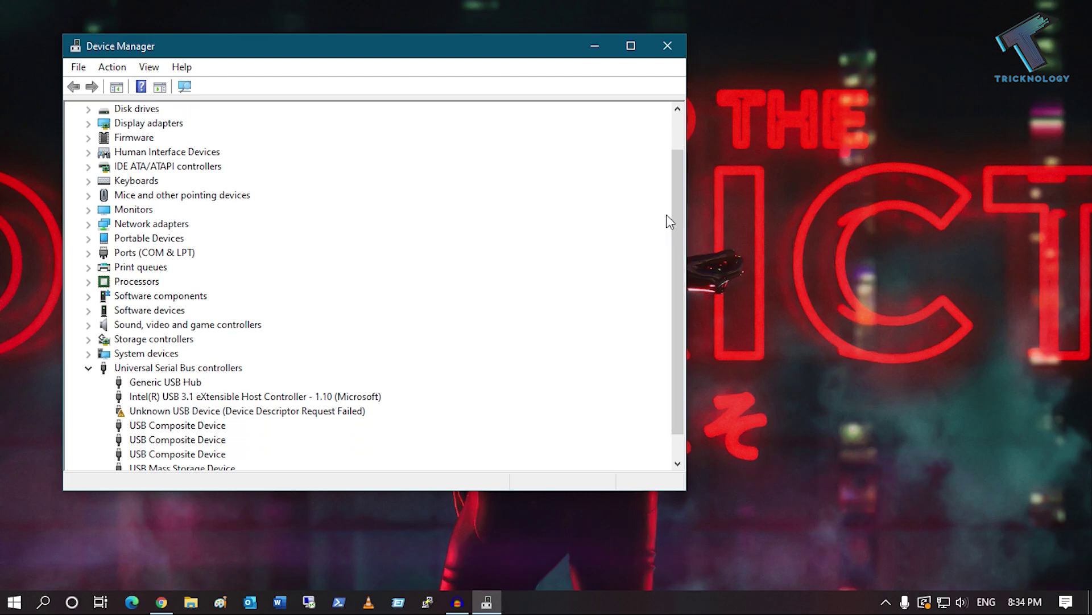
{"action": "left_click", "coordinate": [89, 224]}
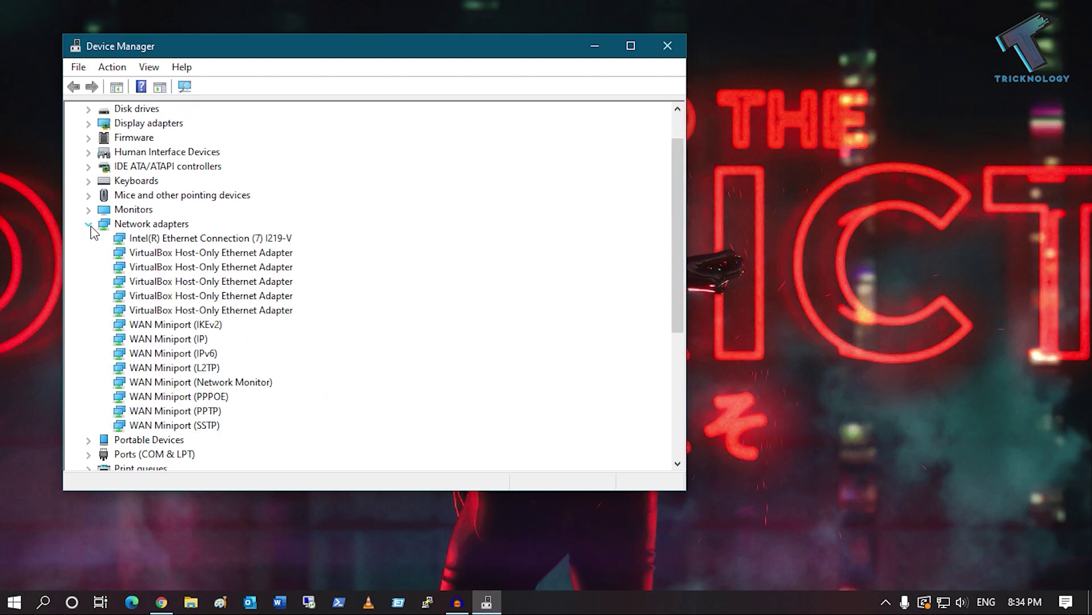
{"action": "right_click", "coordinate": [213, 240]}
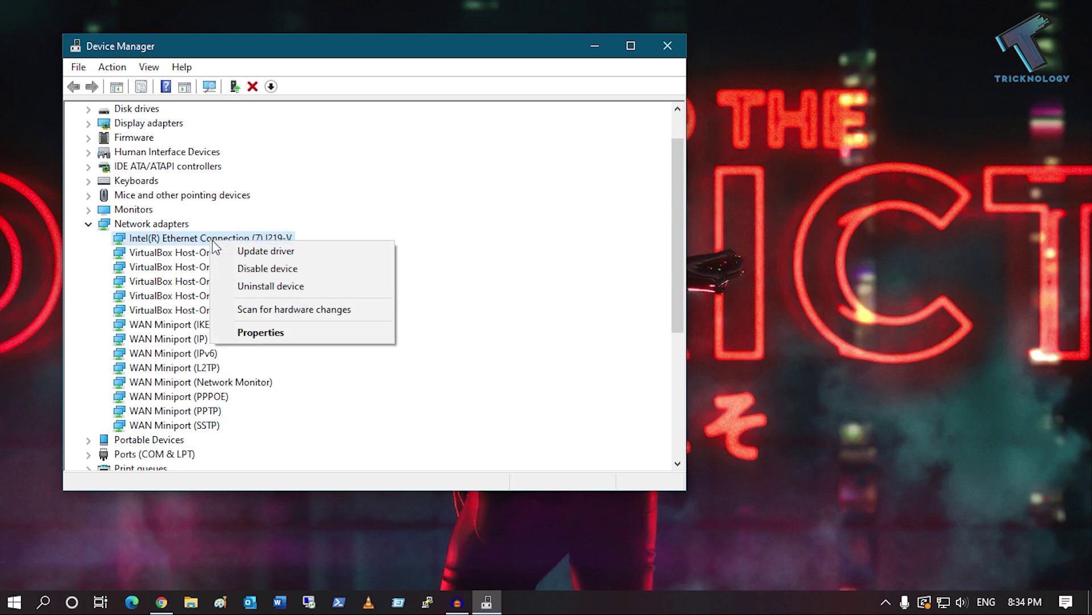
{"action": "left_click", "coordinate": [281, 254]}
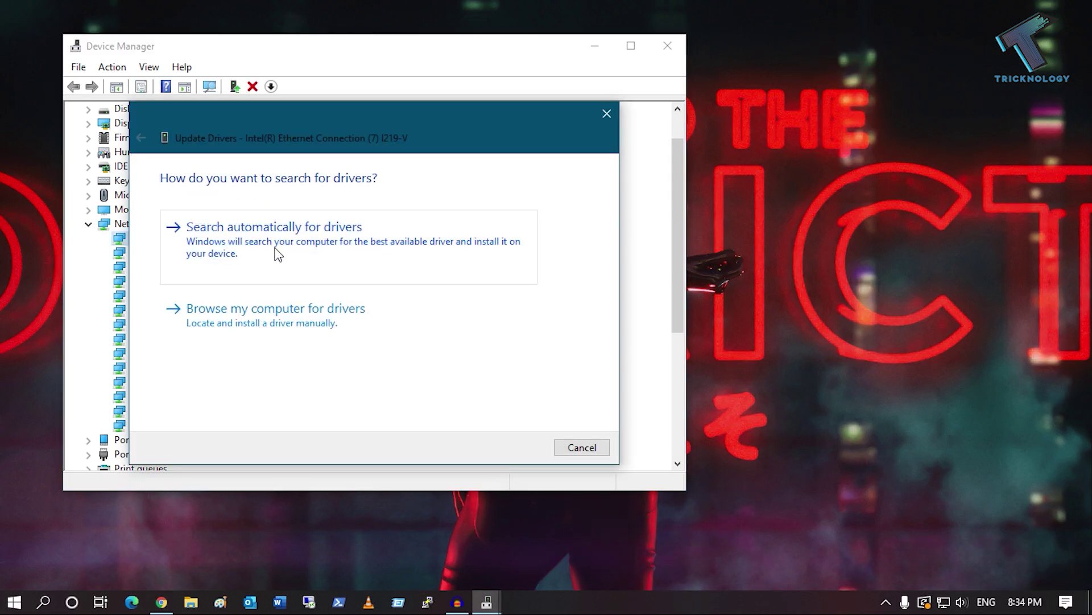
{"action": "left_click", "coordinate": [290, 250]}
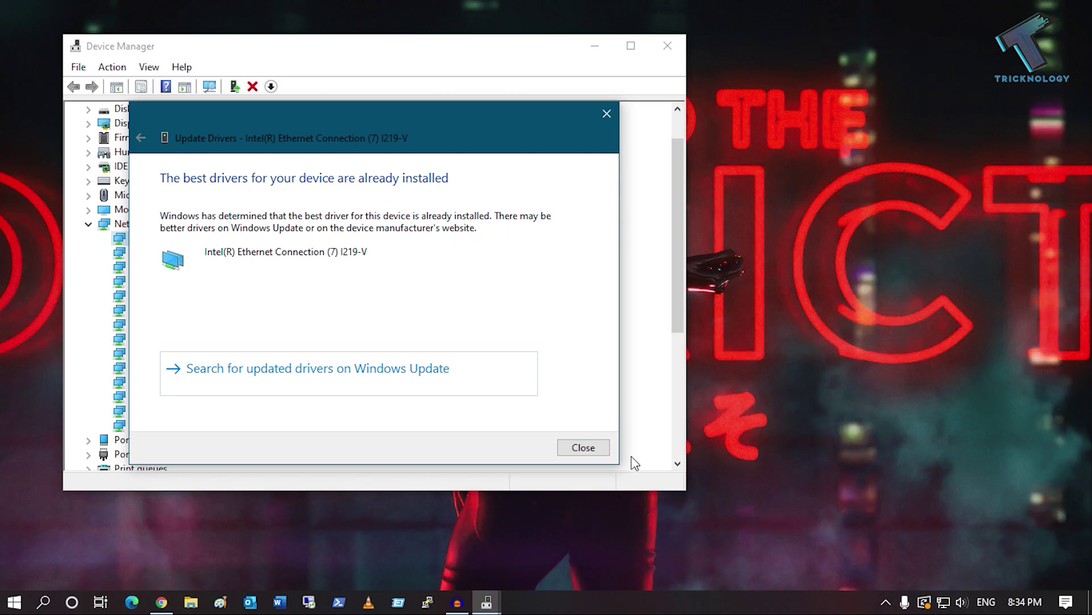
{"action": "left_click", "coordinate": [603, 453]}
{"action": "left_click", "coordinate": [657, 46]}
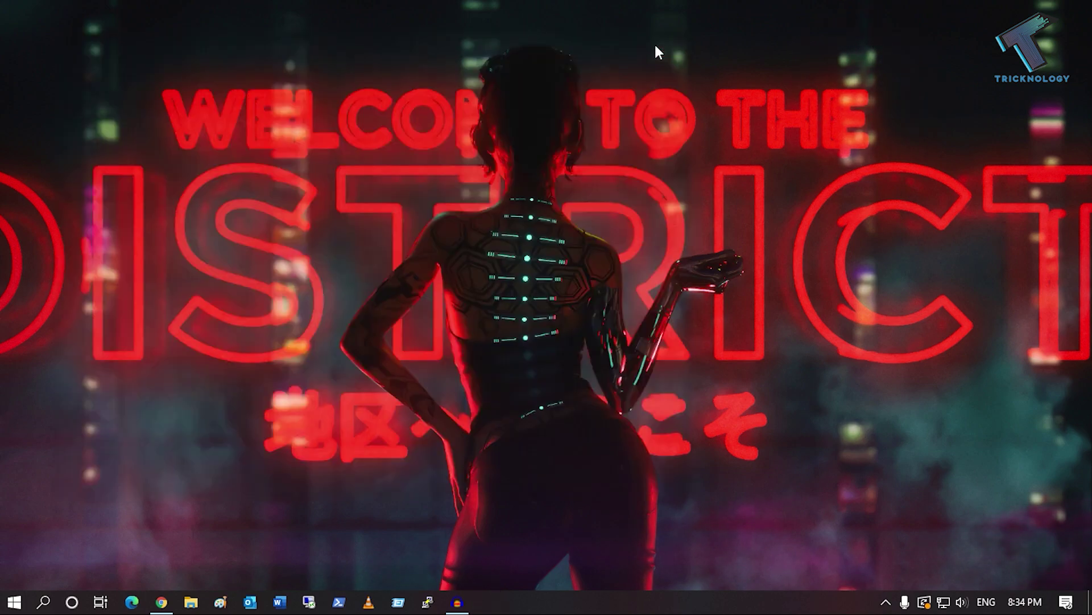
{"action": "right_click", "coordinate": [388, 182]}
{"action": "left_click", "coordinate": [428, 222]}
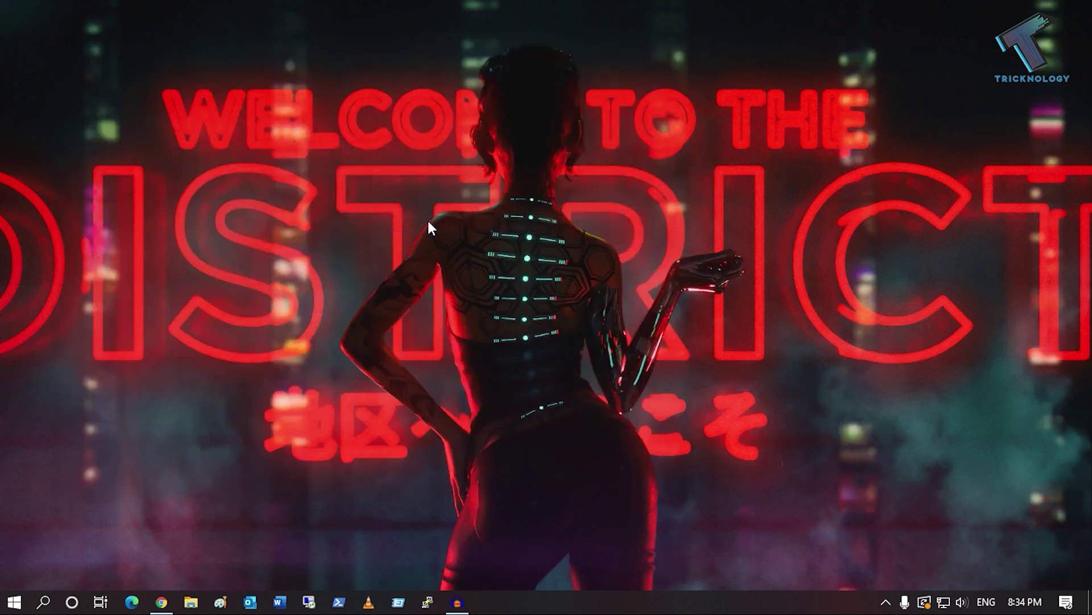